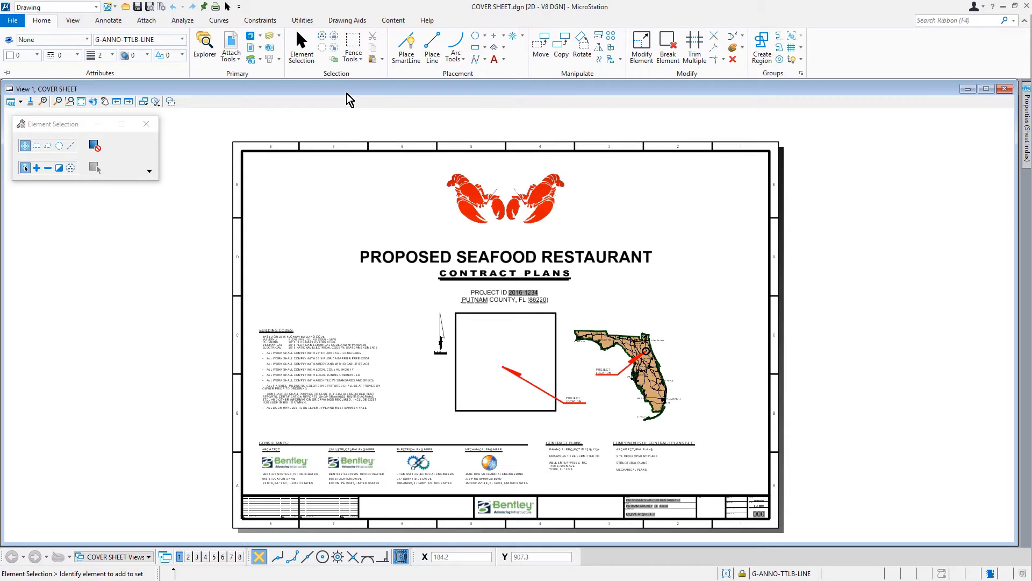
Open the Sheet Index in the Explorer and expand MSBasicsBldg down to the Proposed Seafood Restaurant discipline folders
click(202, 66)
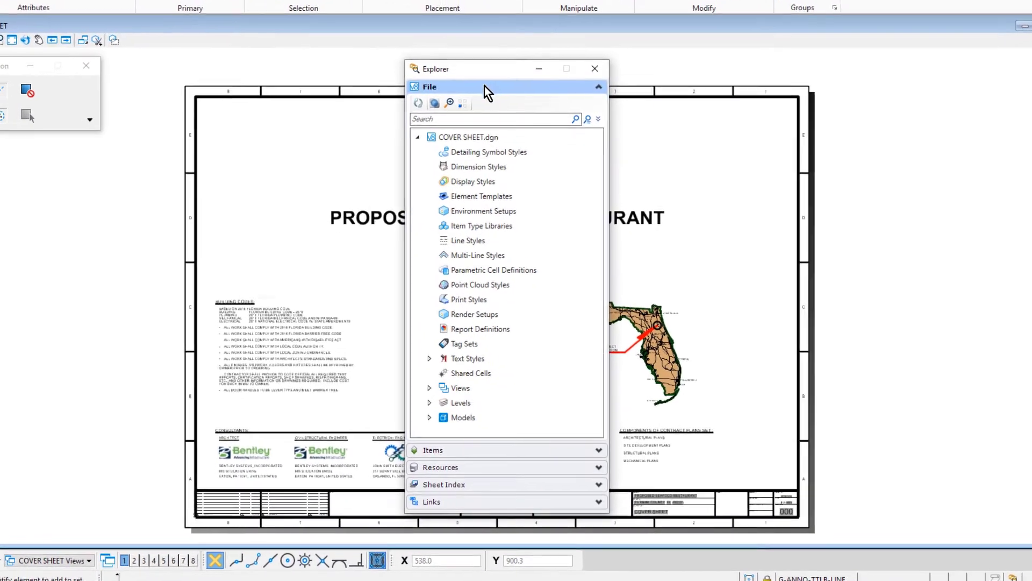
click(496, 142)
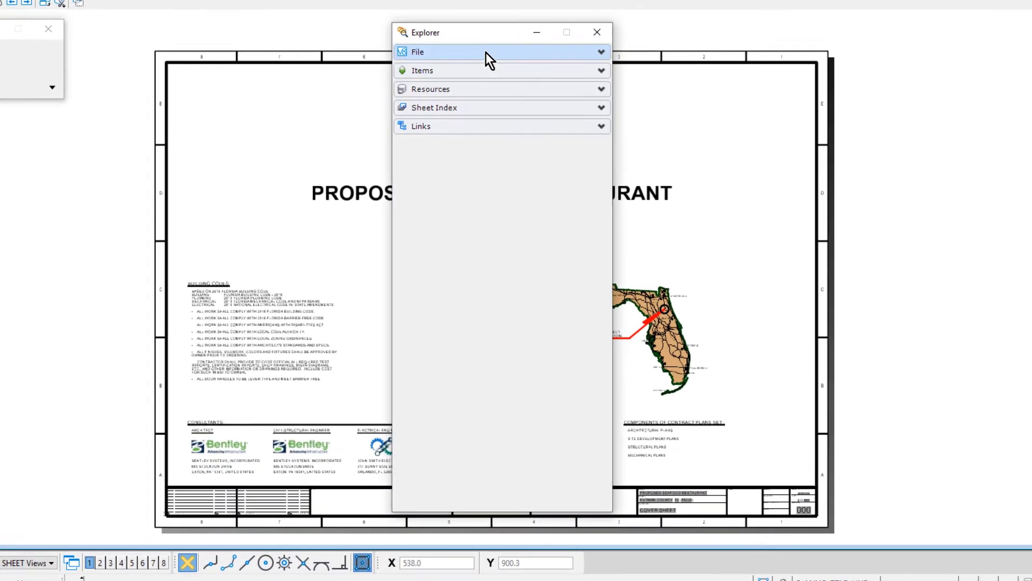
click(524, 104)
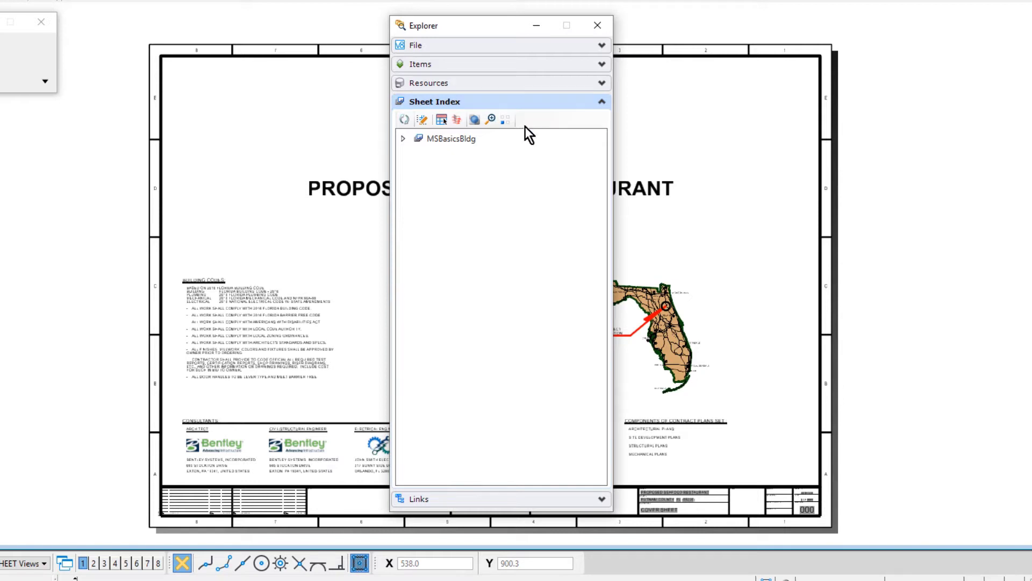
click(404, 139)
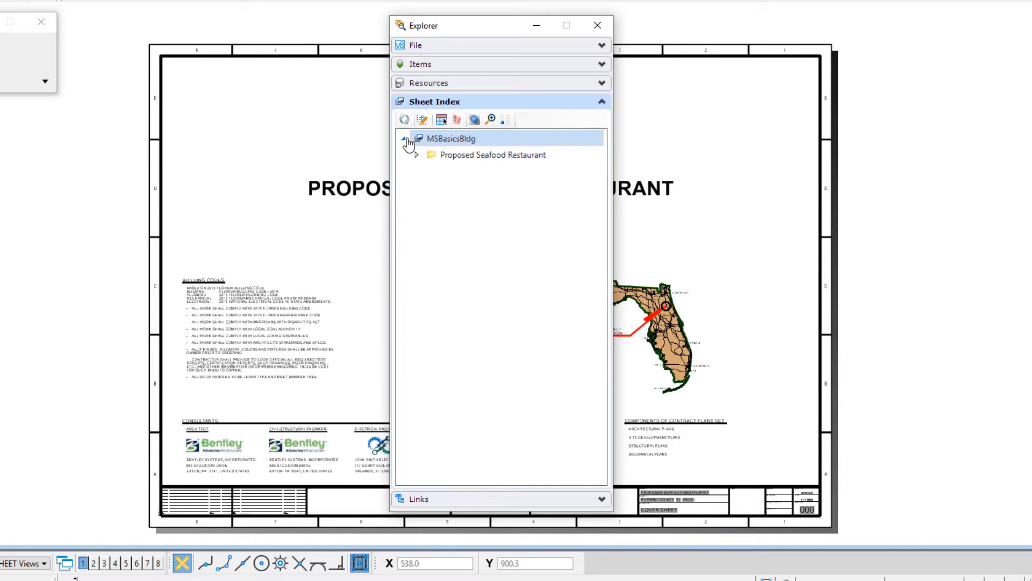
click(413, 154)
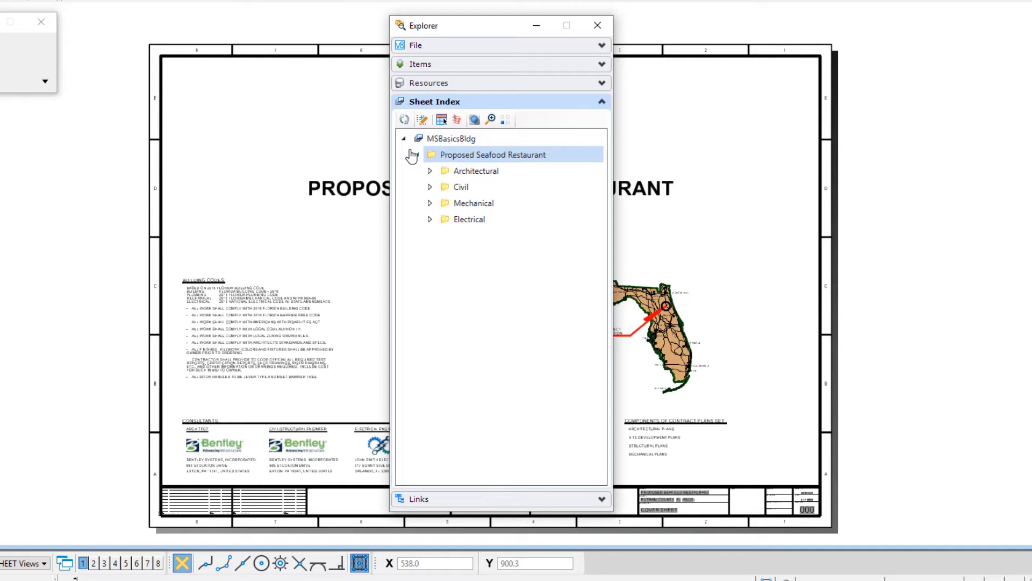
Open the sheet index for editing and expand it again to the folders under Proposed Seafood Restaurant
click(421, 120)
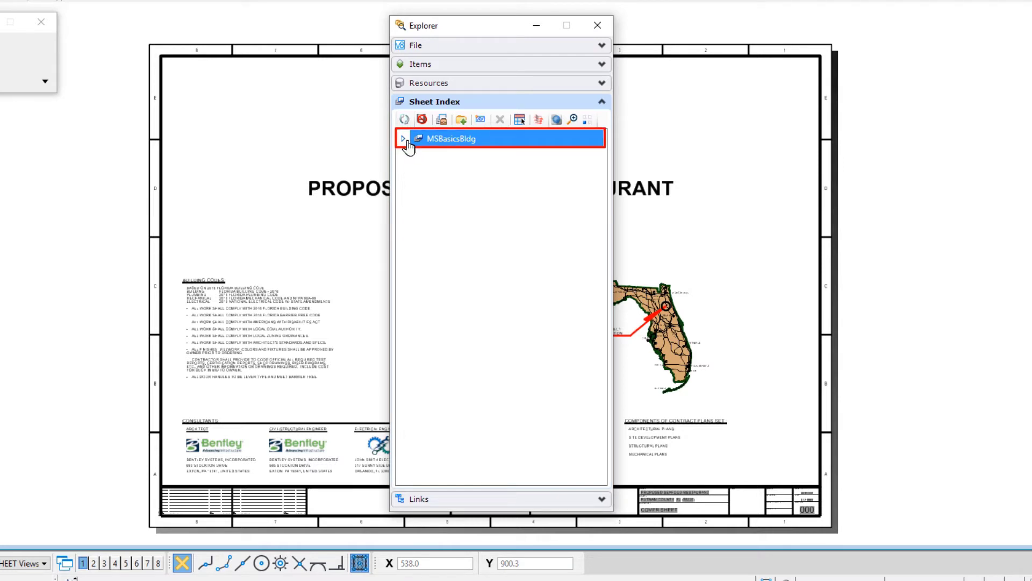
click(403, 138)
click(417, 155)
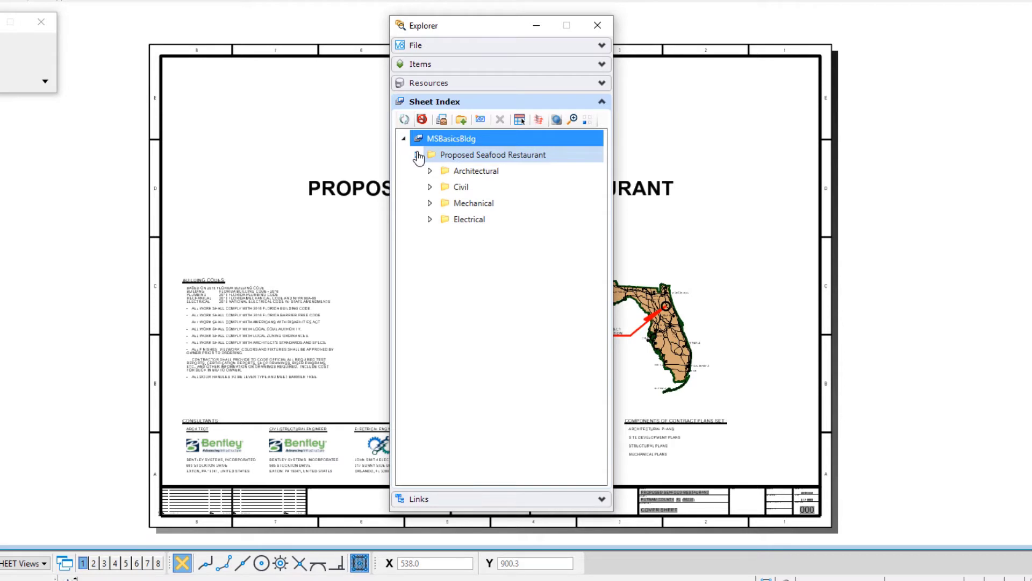
Create a subfolder named "000 - General" in the Architectural folder of the sheet index
click(452, 170)
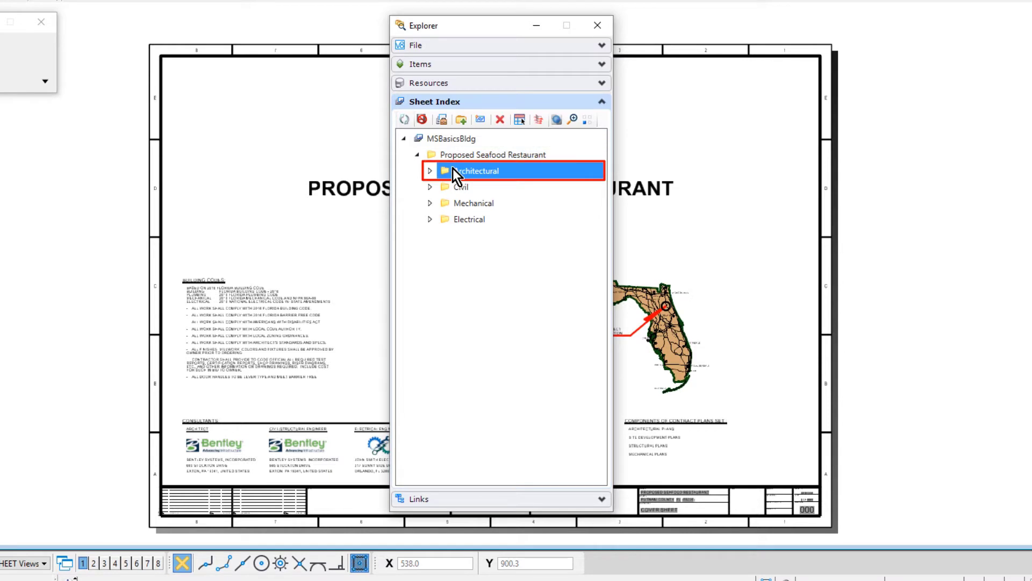
click(461, 119)
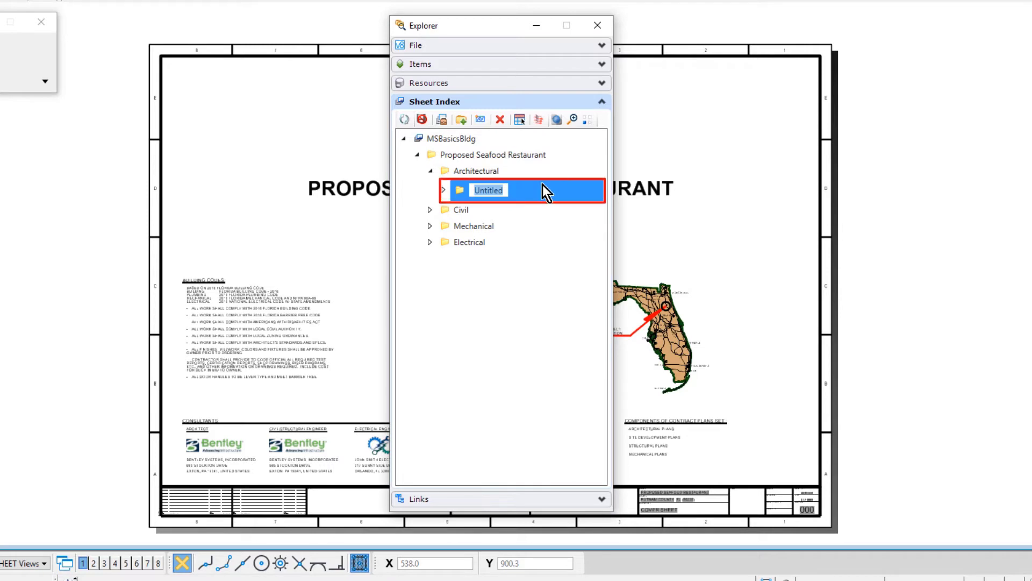
text(000 - General)
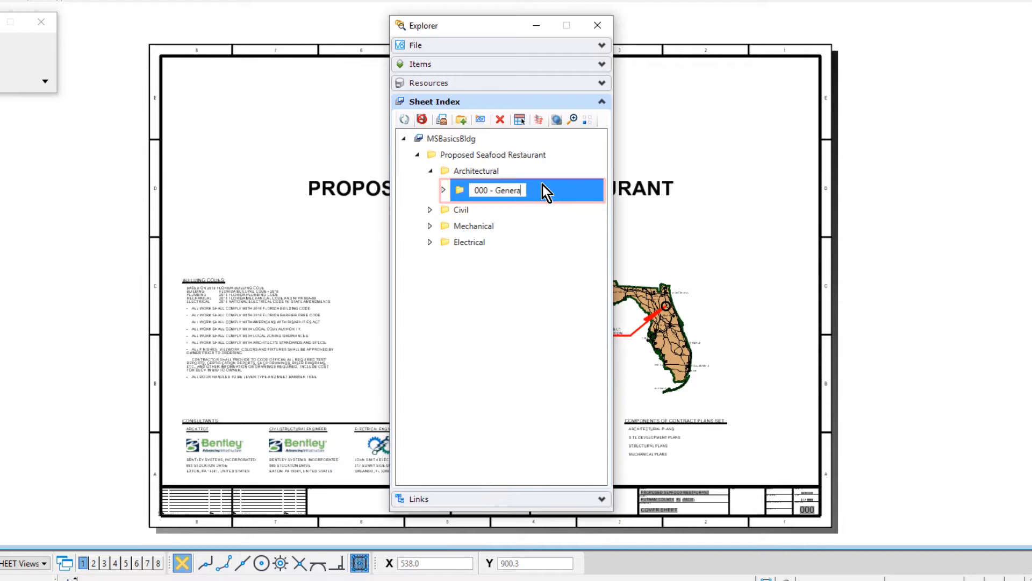
key(Return)
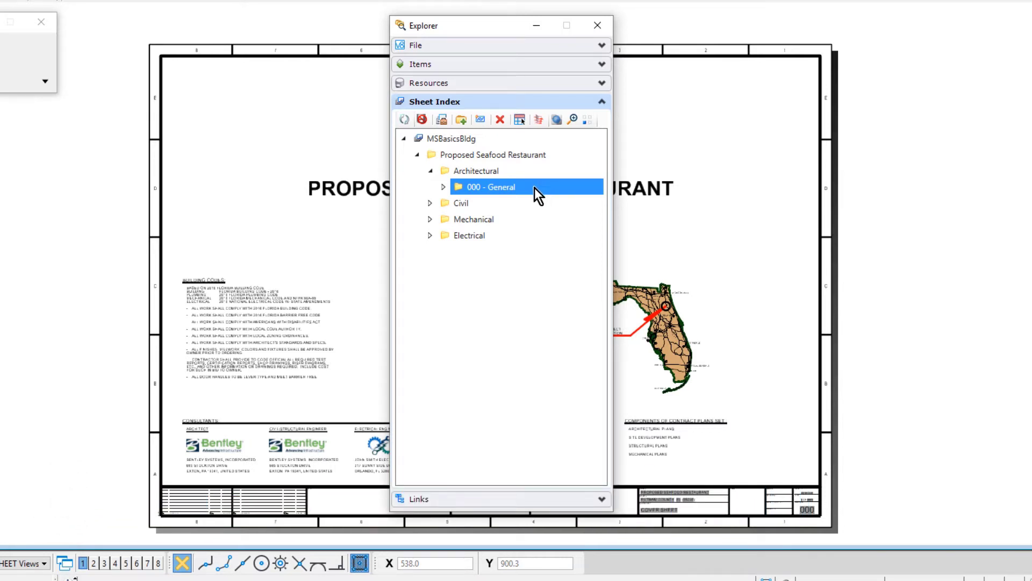
Add a subfolder named "100 - Plans" to the Architectural folder
click(533, 173)
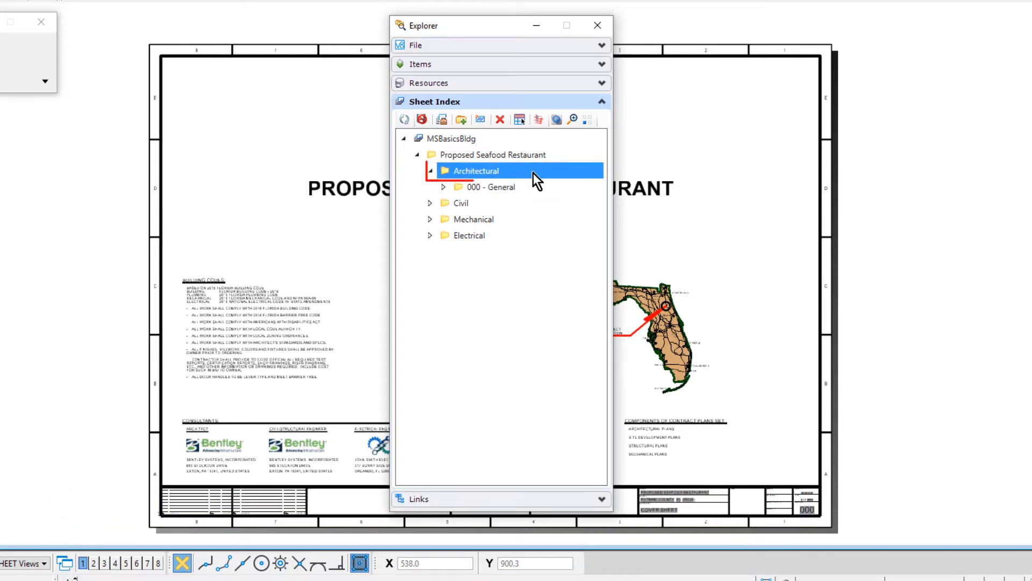
click(461, 119)
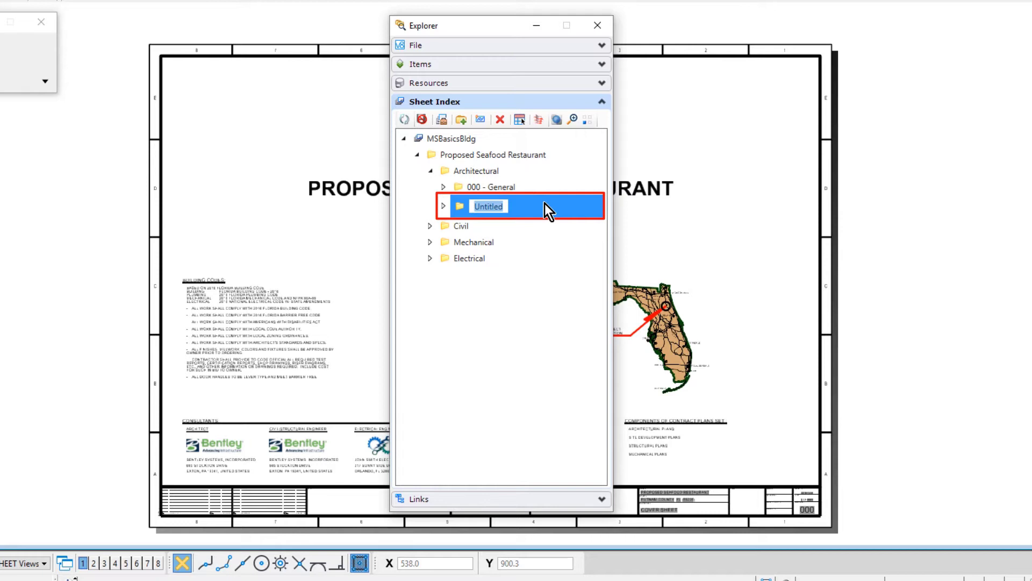
text(100 - Plans)
key(Return)
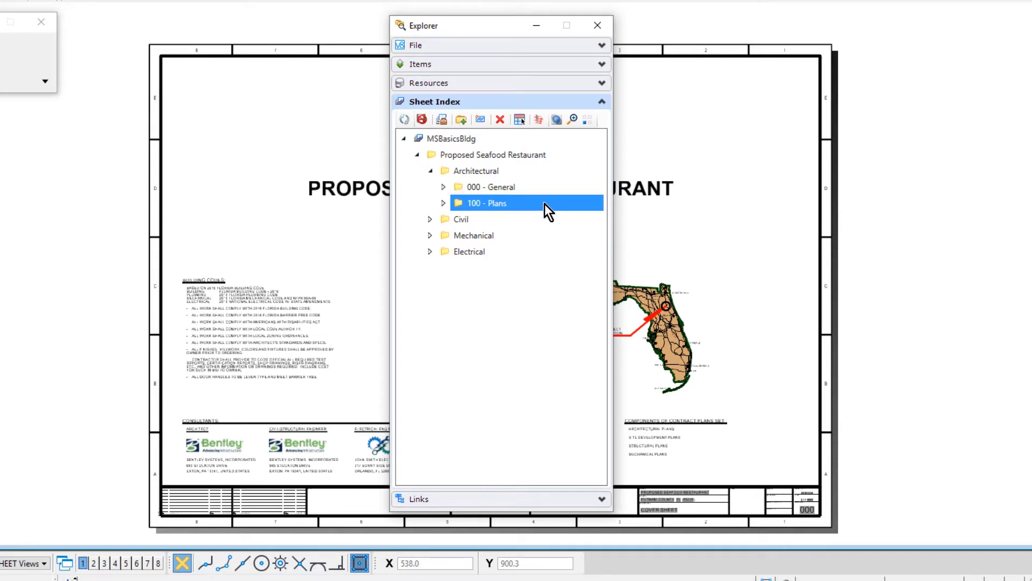
Add a subfolder named "200 - Elevations" to the Architectural folder
click(534, 172)
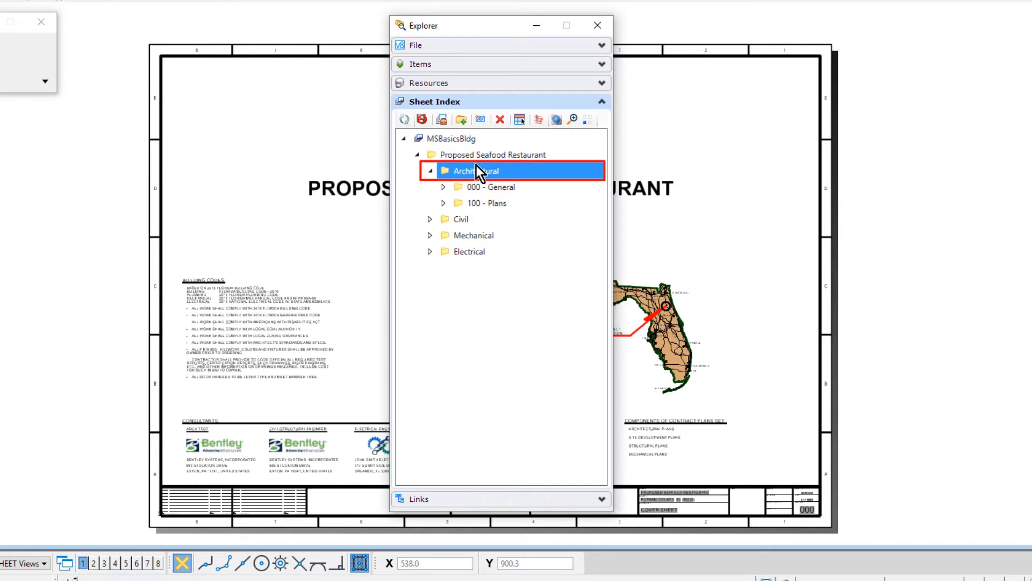
click(460, 119)
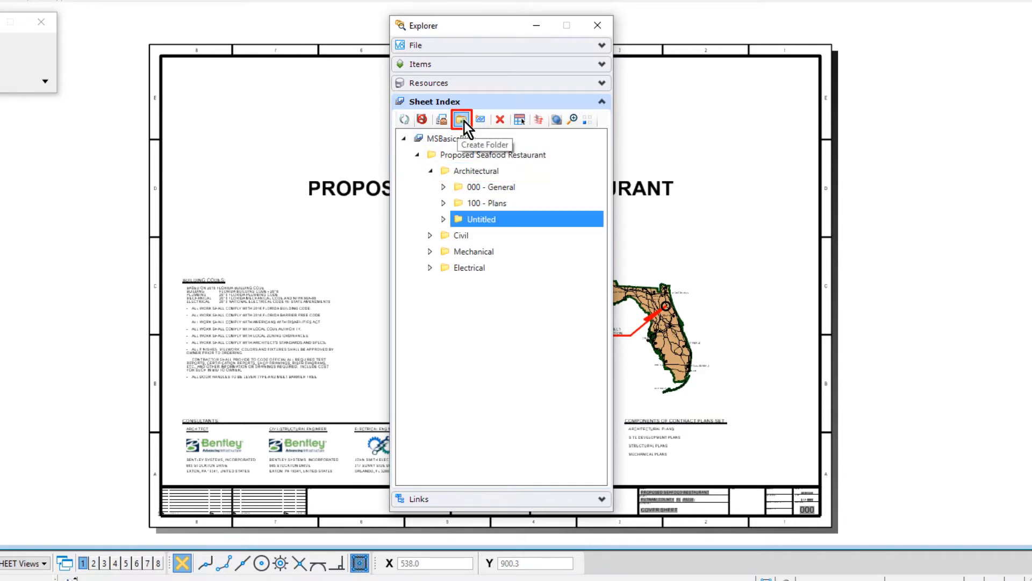
text(200 - Elevations)
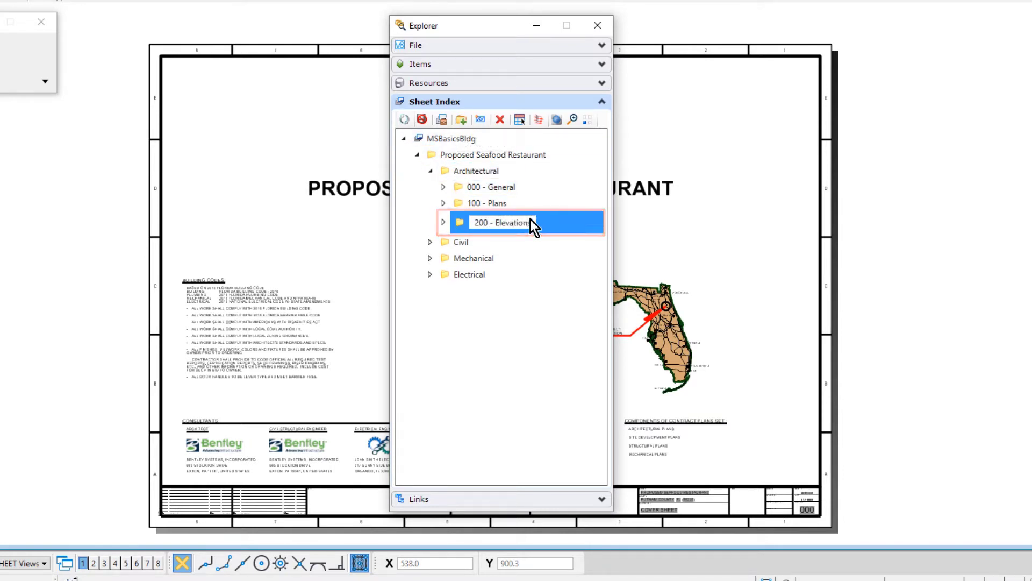
key(Return)
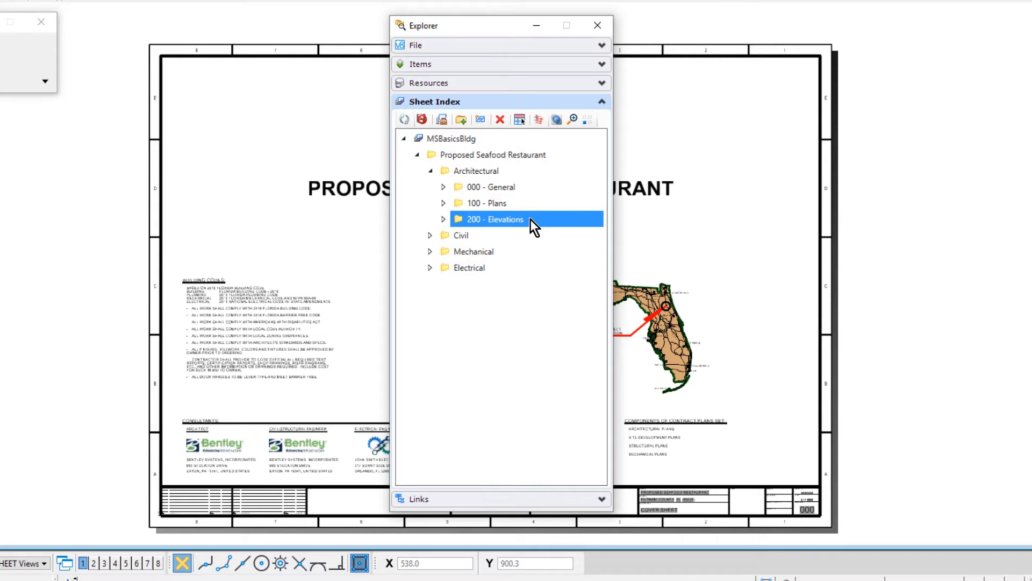
Add a subfolder named "300 - Sections" to the Architectural folder
click(515, 170)
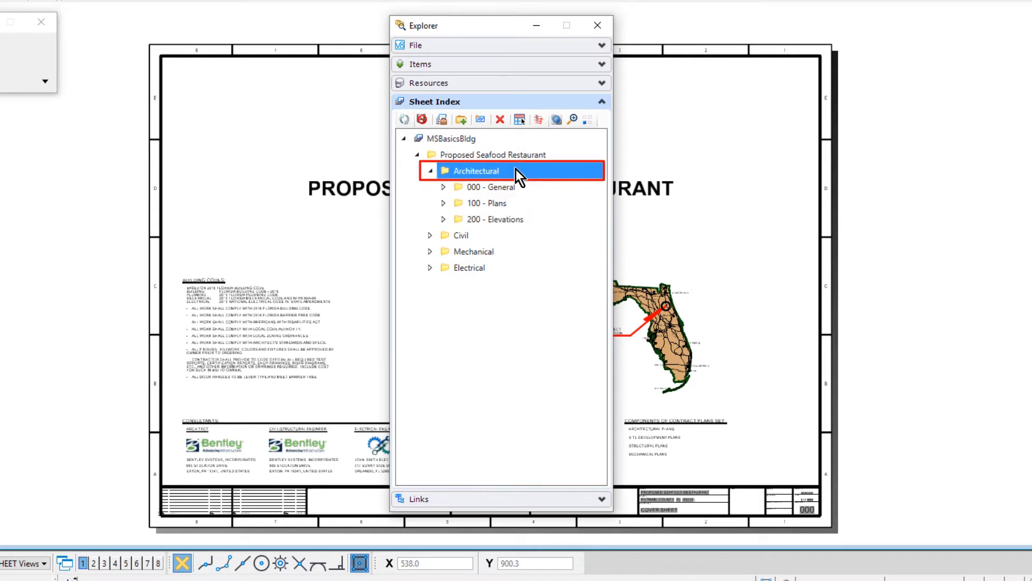
click(460, 119)
text(300 - Sections)
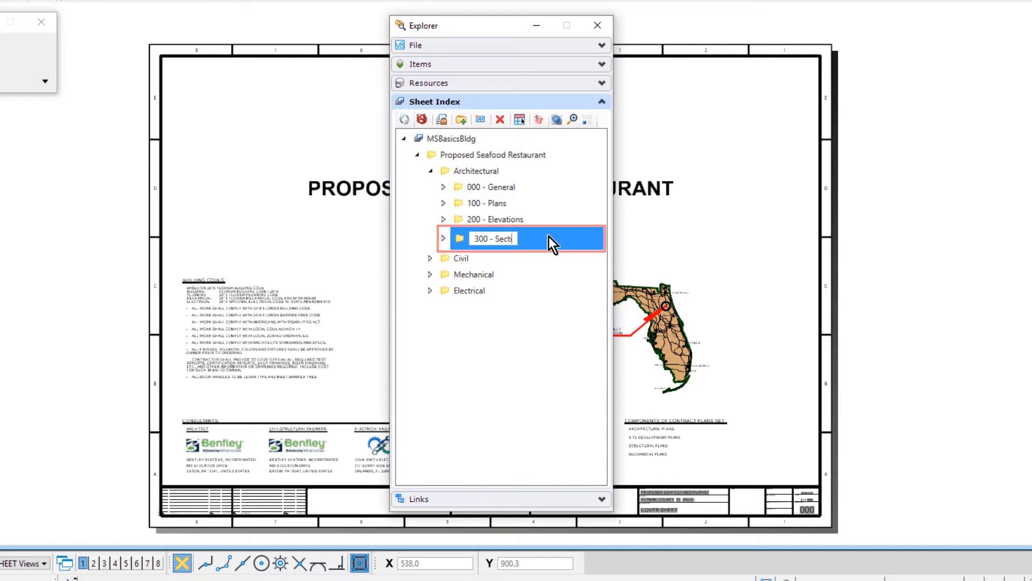
key(Return)
Add a subfolder named "400 - Enlarged Detail Plans" to the Architectural folder
click(523, 176)
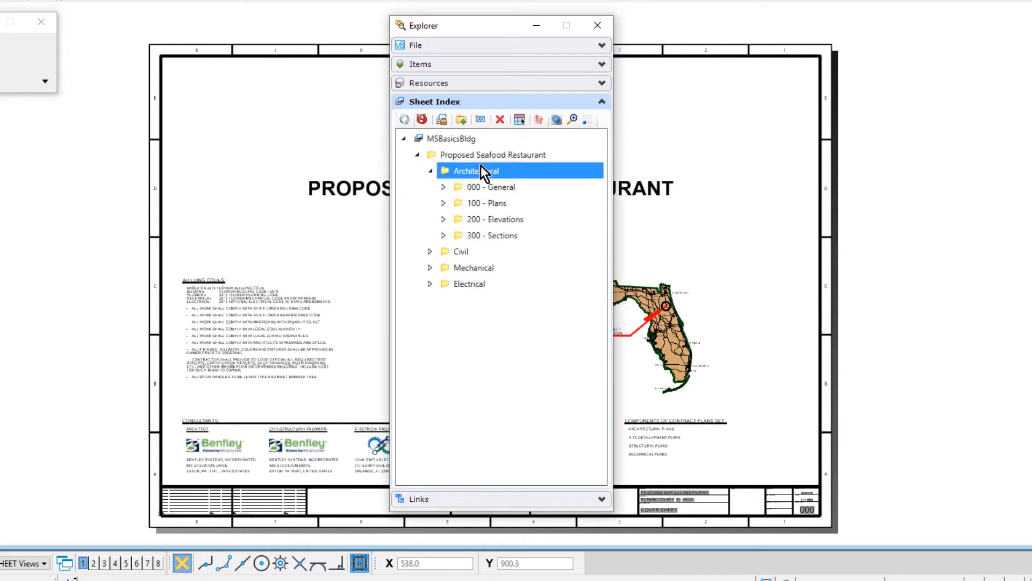
click(461, 119)
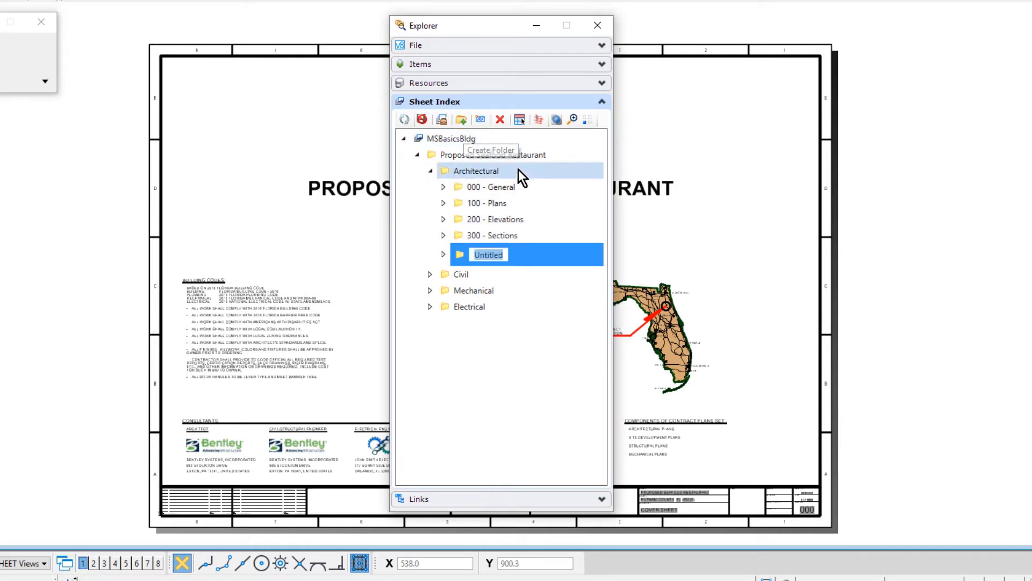
text(400 -)
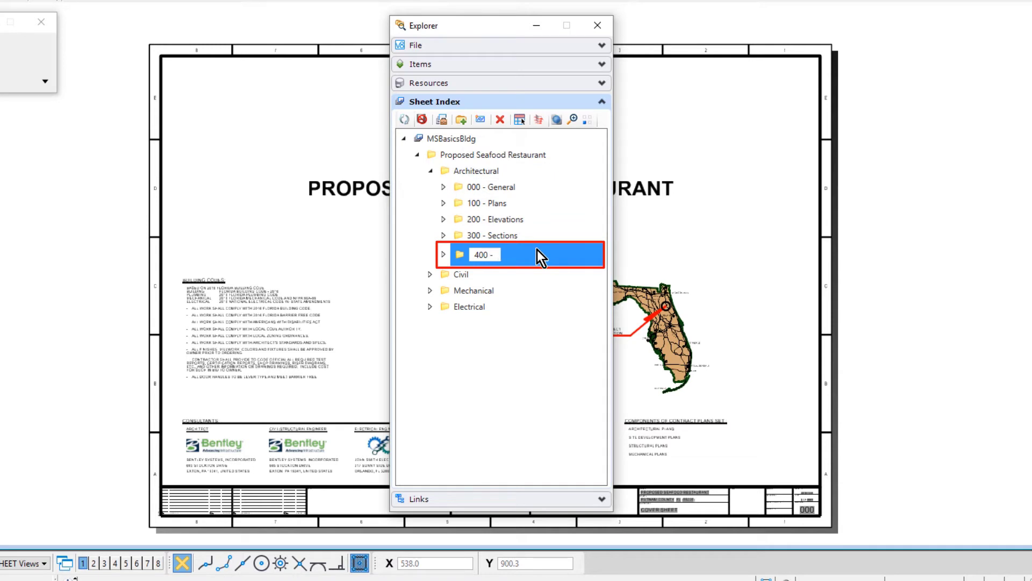
text( Enlarged Detail Plans)
key(Return)
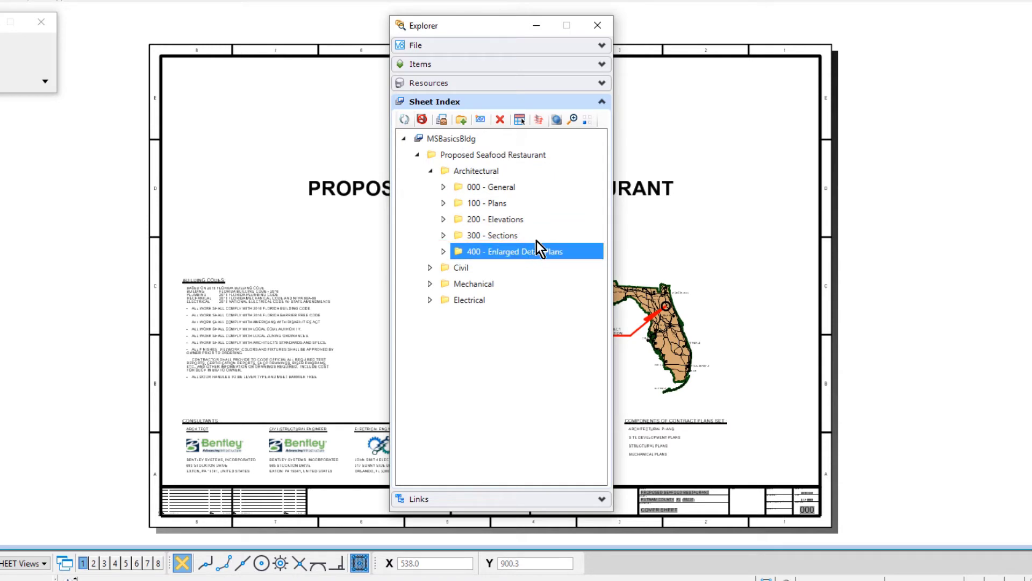
Add a subfolder named "500 - Details" to the Architectural folder
click(483, 167)
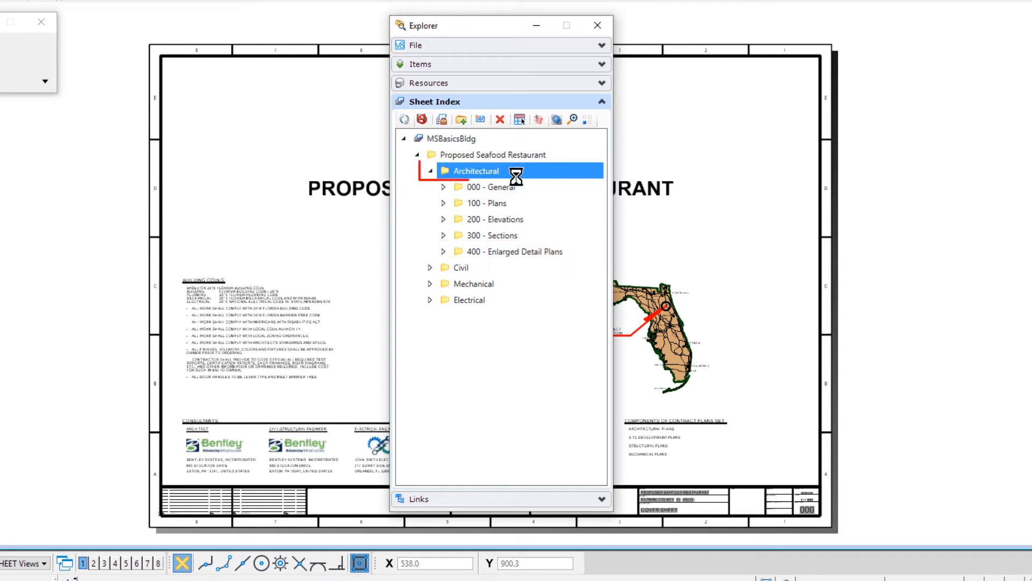
click(461, 120)
text(500)
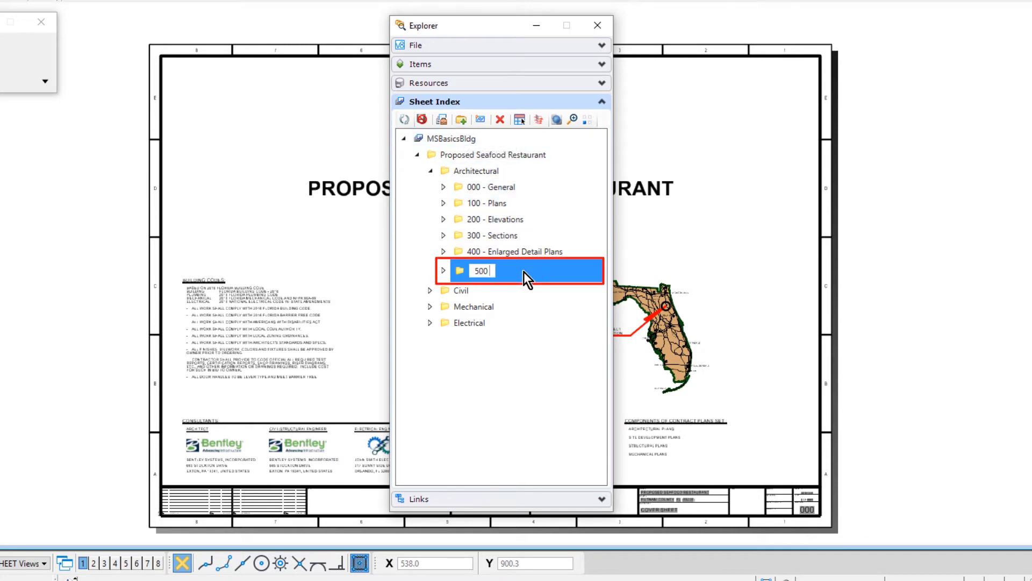
text( - Details)
key(Return)
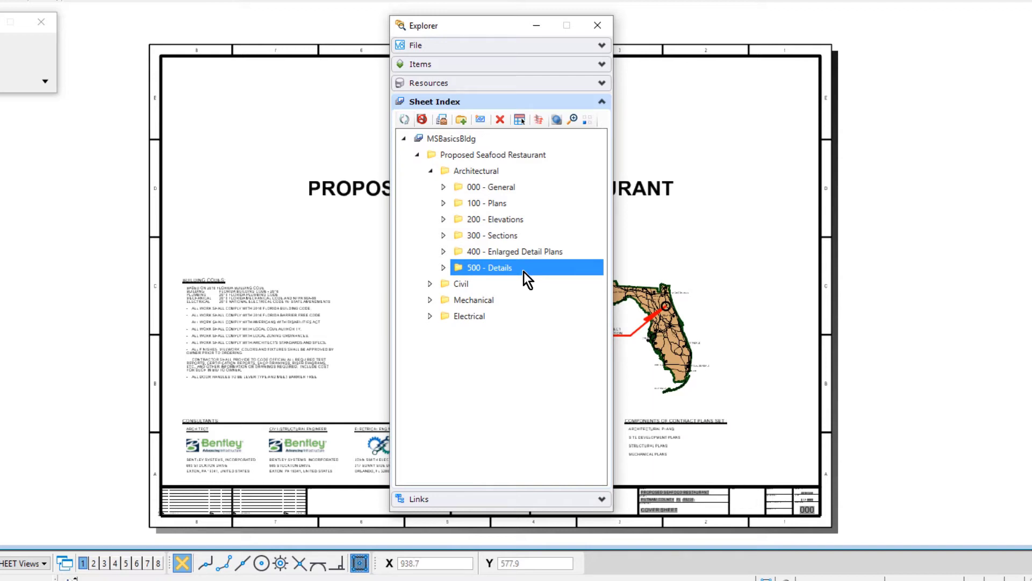
Set the sheet number prefix of the 000 - General folder to "A-" in its properties
right_click(532, 191)
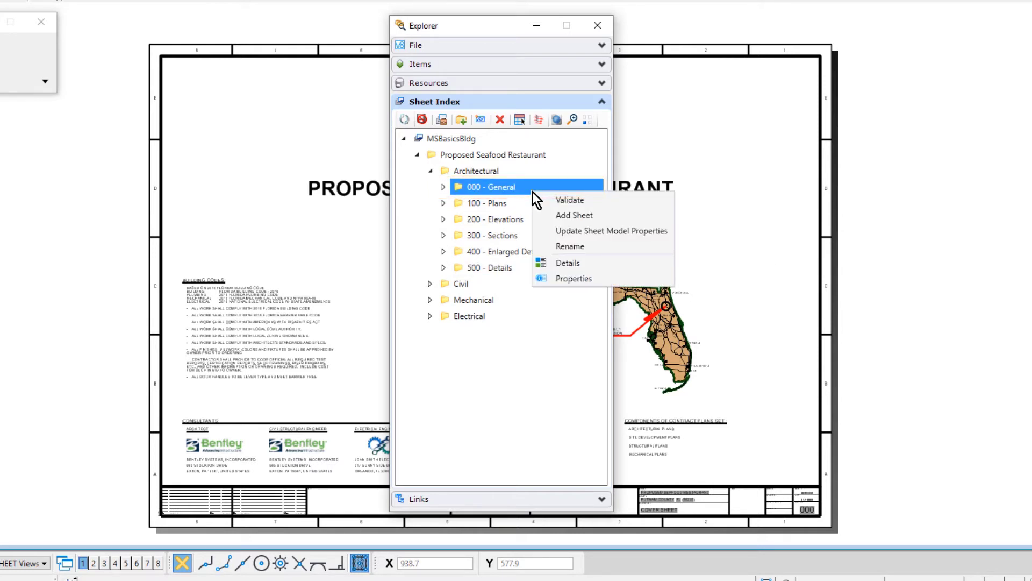
click(597, 279)
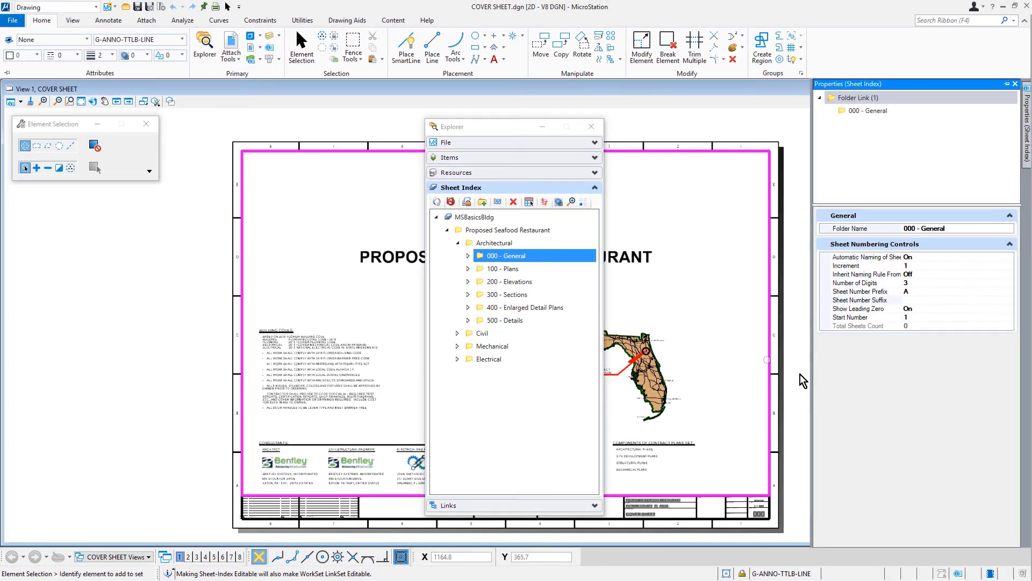
click(929, 291)
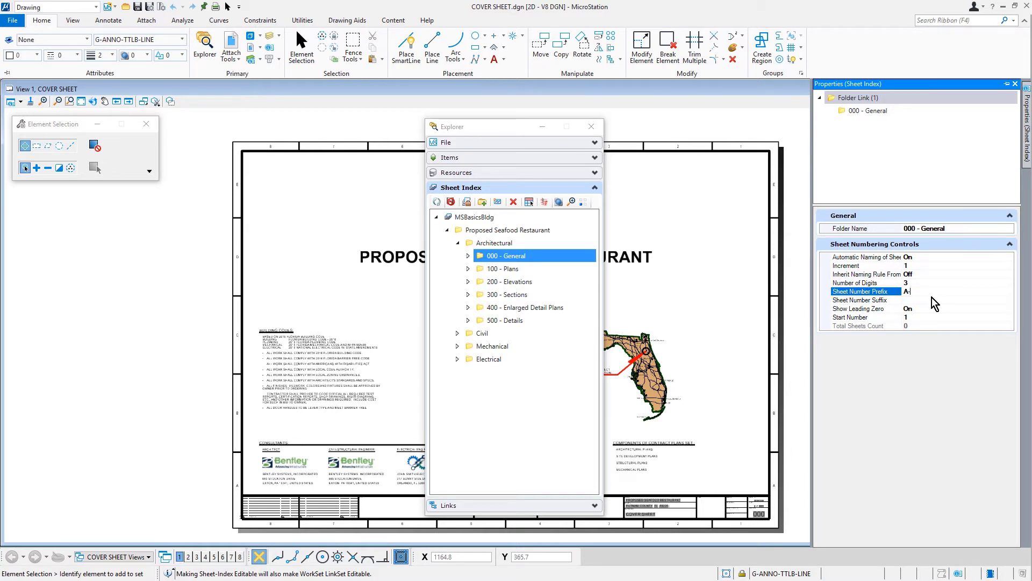
click(1006, 83)
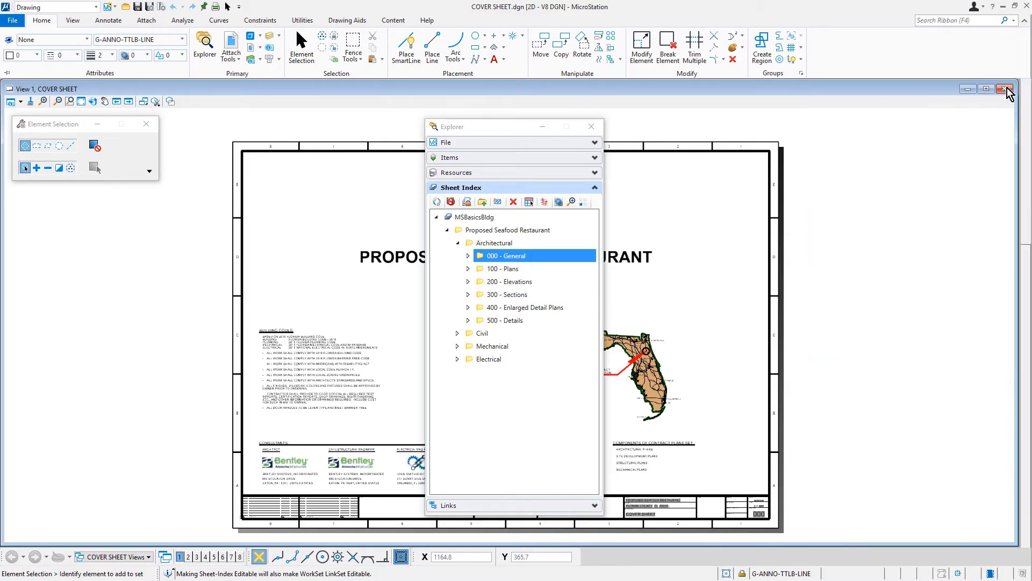
Set the 100 - Plans folder's sheet number prefix to "A-" and its start number to 101
click(547, 270)
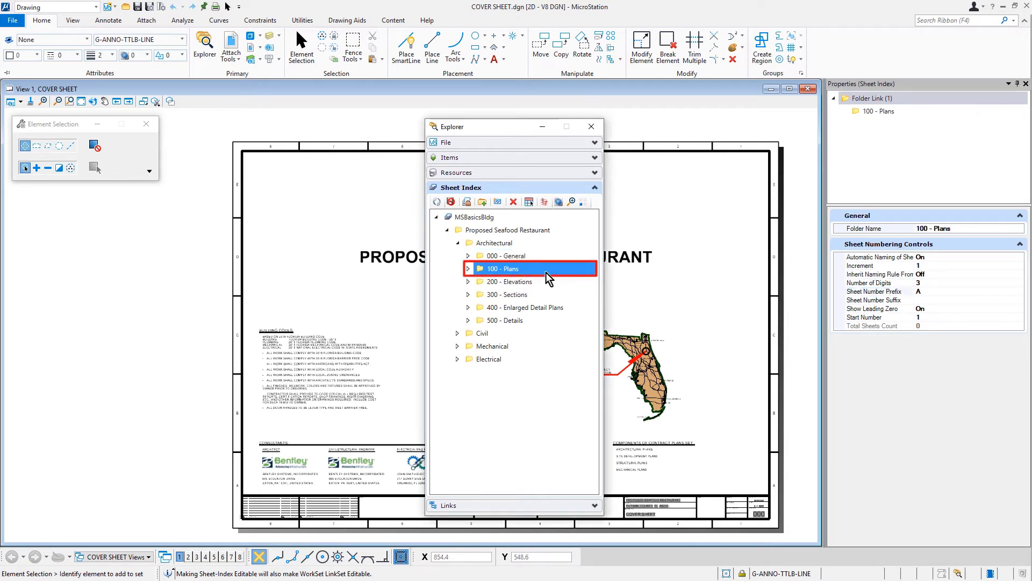
click(945, 292)
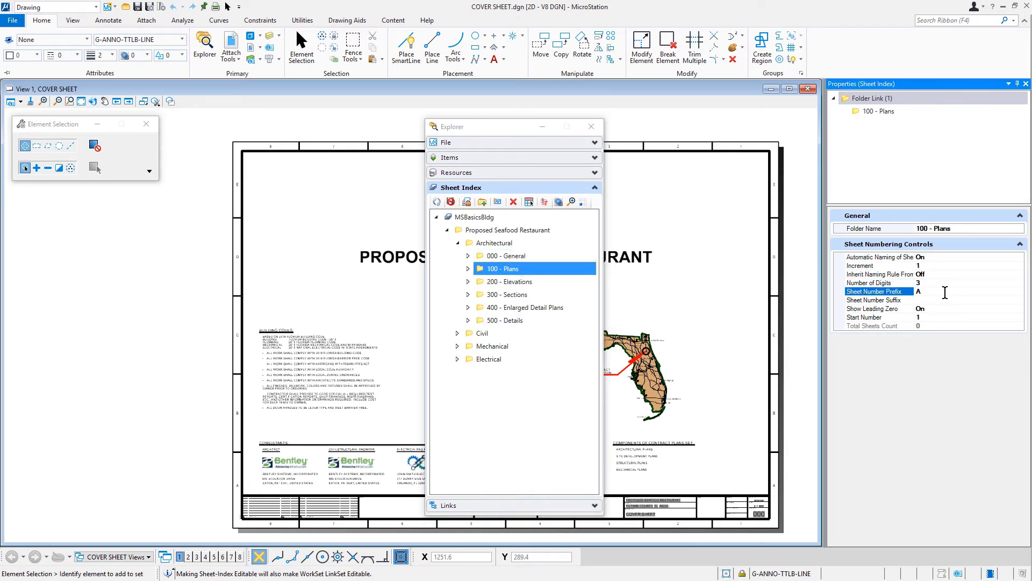
text(-)
click(934, 317)
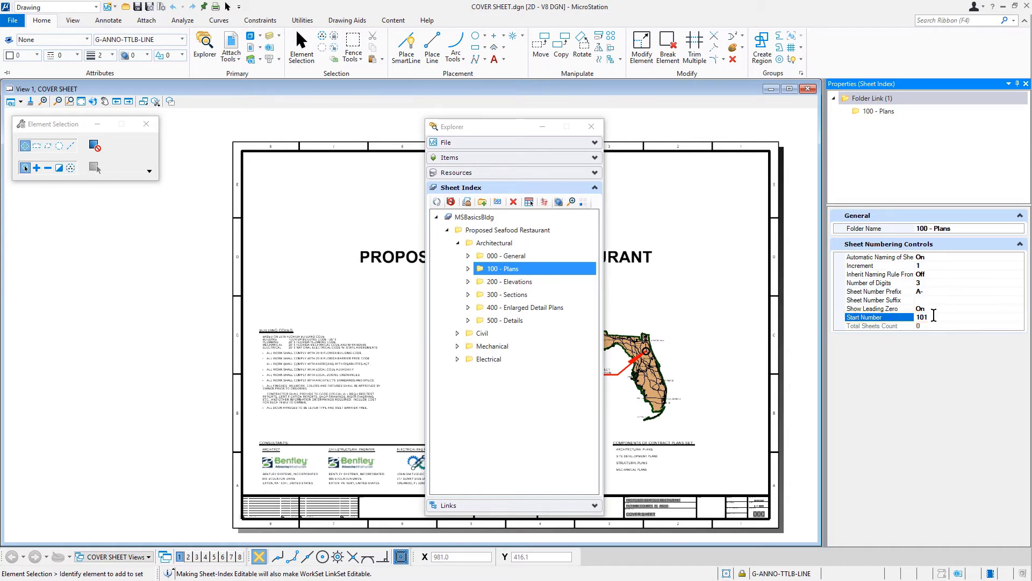
key(Tab)
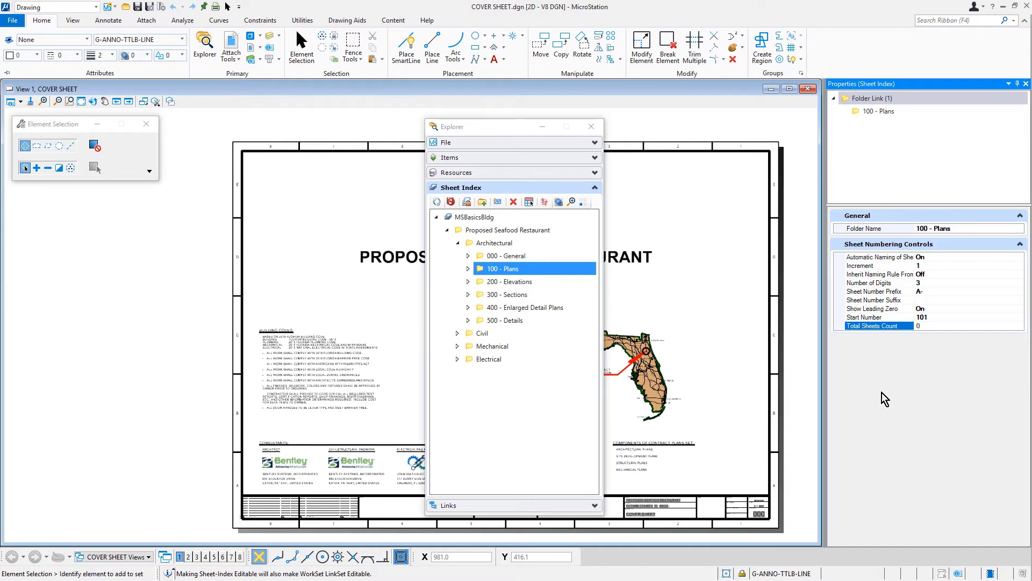
Set the 200 - Elevations folder's sheet number prefix to "A-" and its start number to 201
click(510, 282)
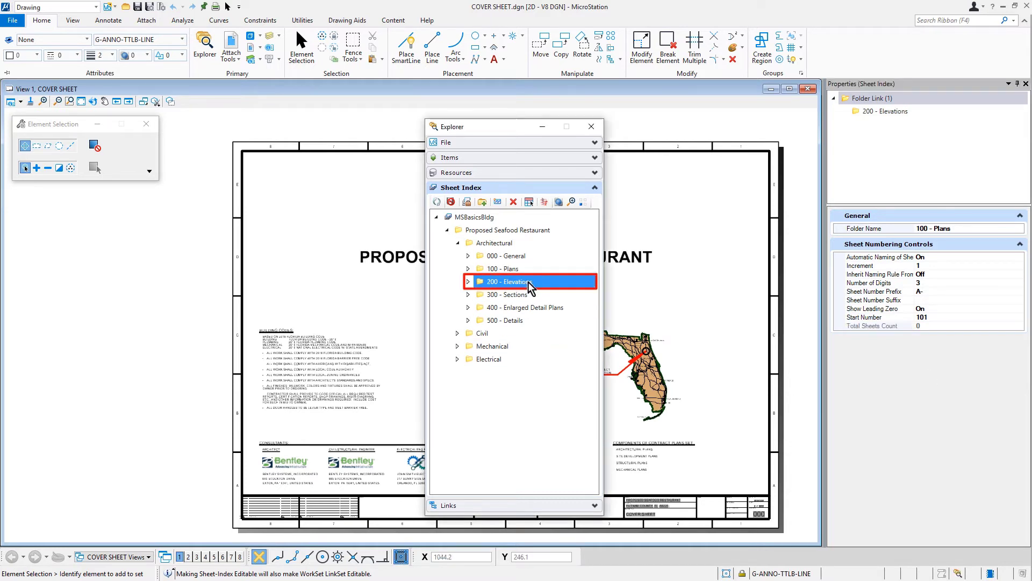
click(931, 291)
text(-)
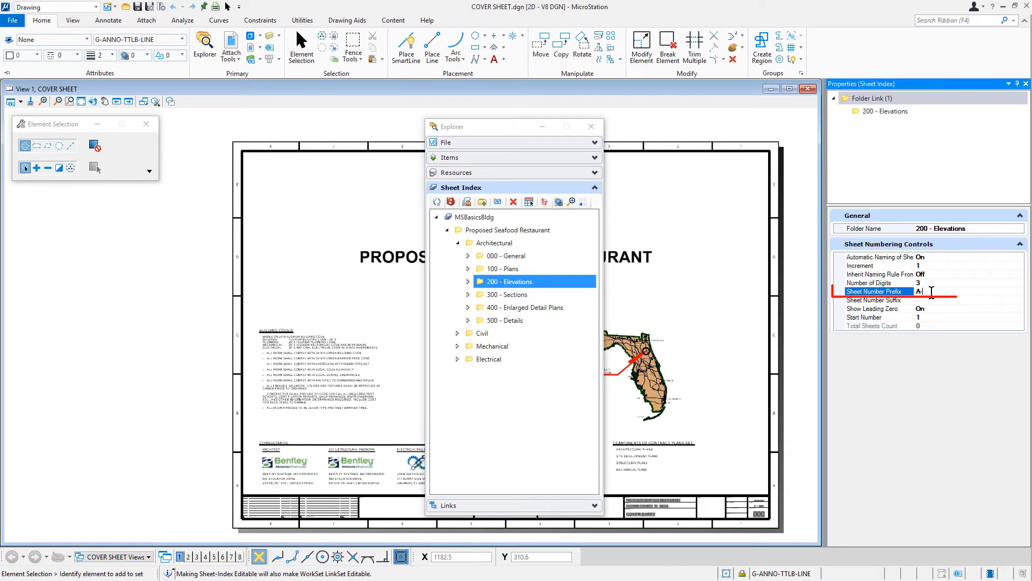
click(931, 317)
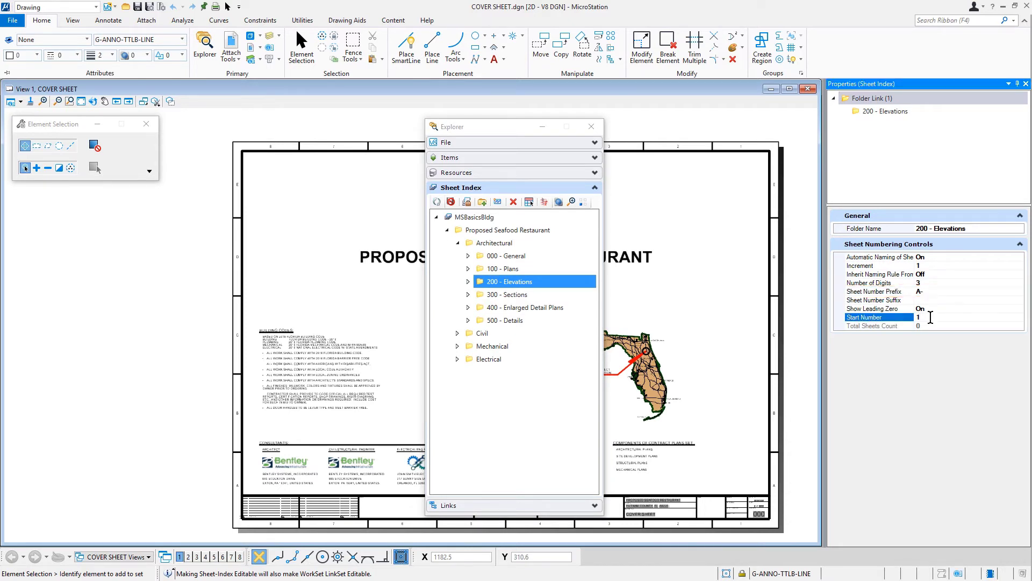
text(201)
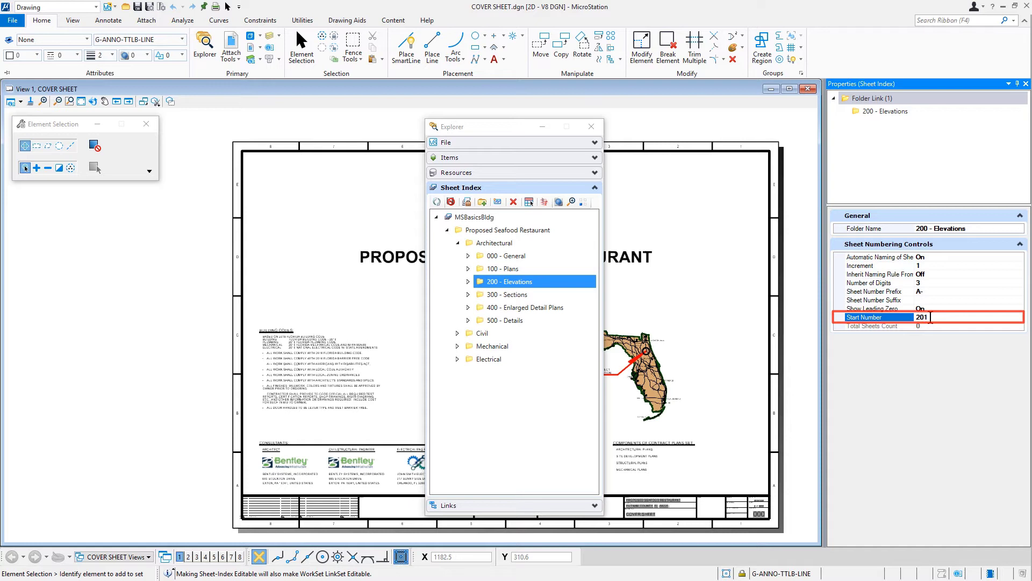
click(868, 326)
Set the 300 - Sections folder's sheet number prefix to "A-" and change its start number to suit the 300 series
click(547, 295)
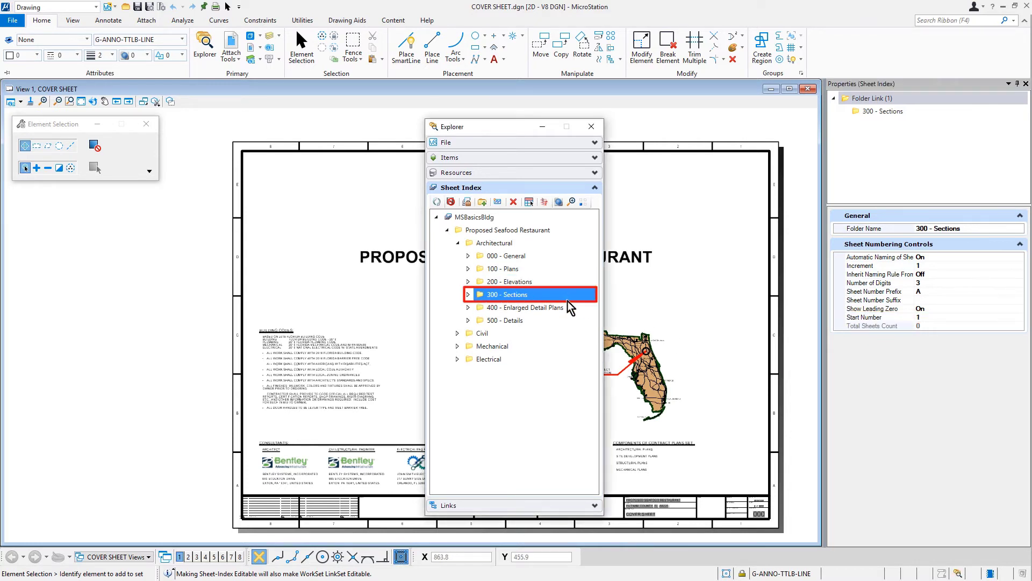
click(953, 291)
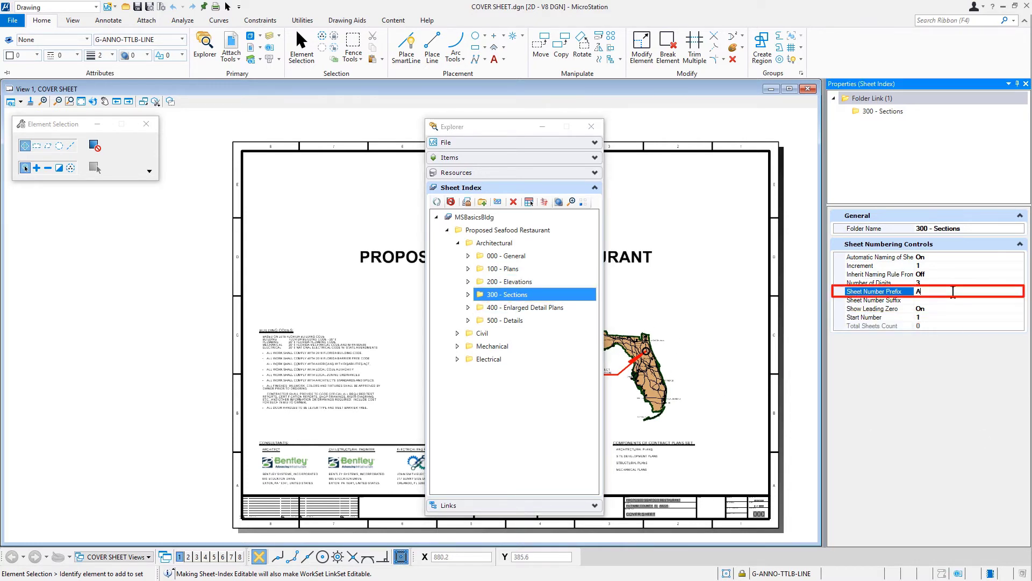
text(A-)
key(Return)
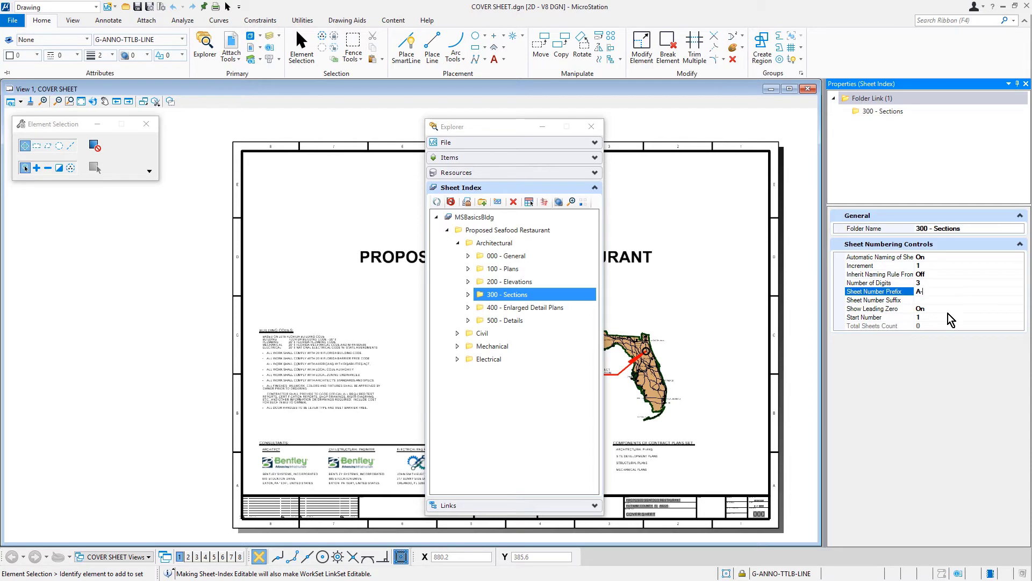
click(951, 318)
text(30)
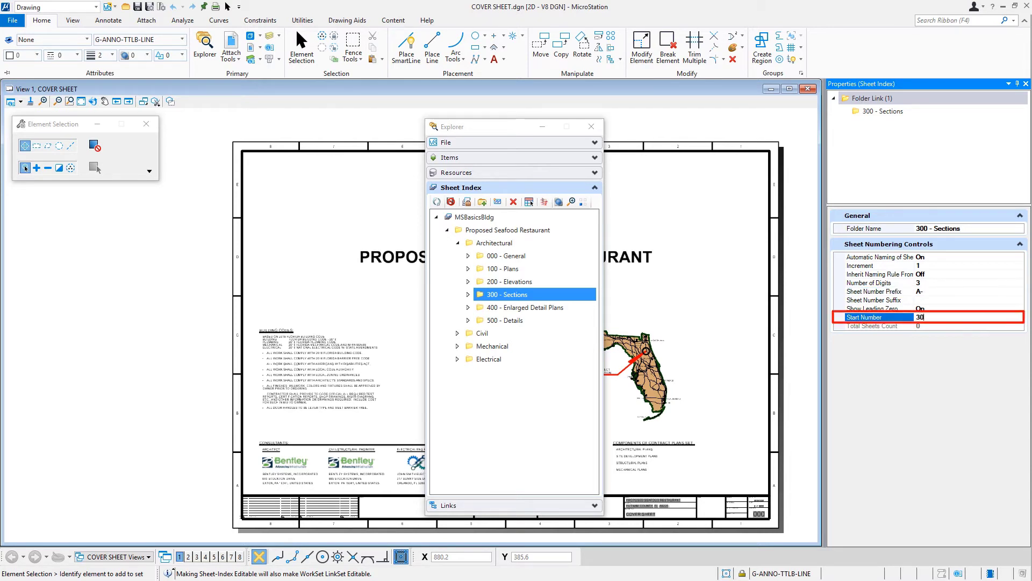
Set the 400 - Enlarged Detail Plans folder's sheet number prefix to "A-" and its start number to 401
click(577, 314)
click(941, 290)
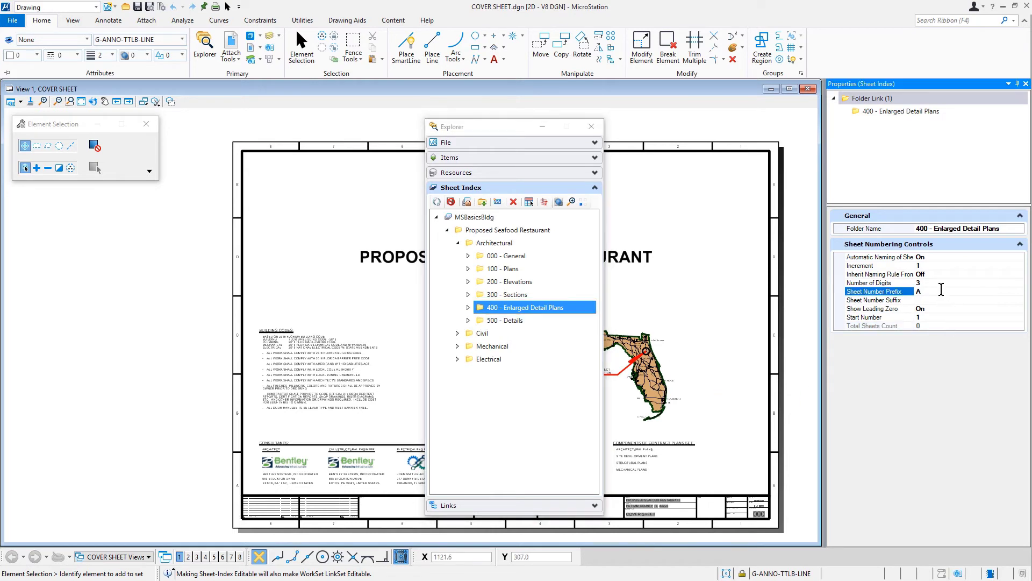
click(941, 290)
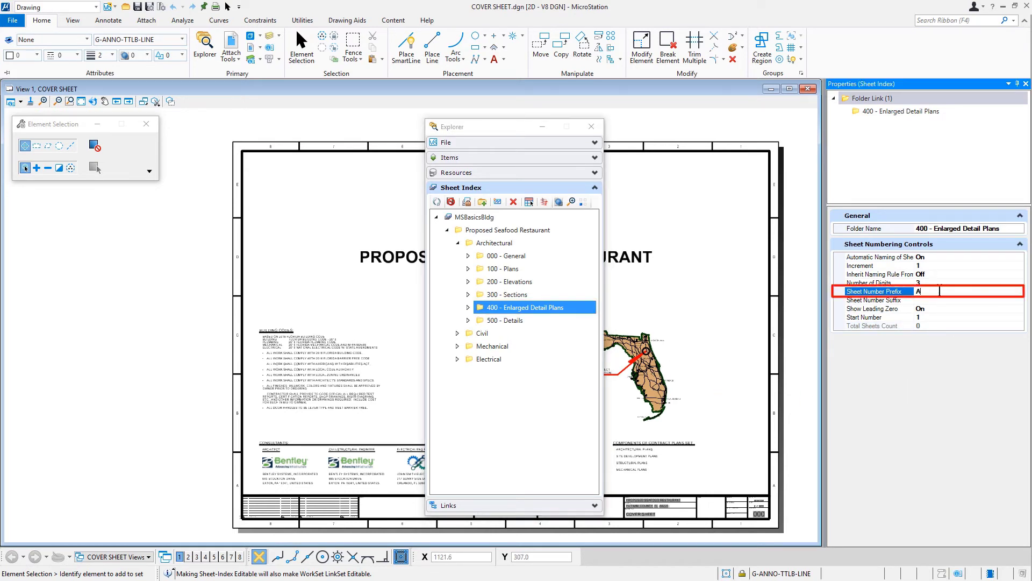
click(935, 317)
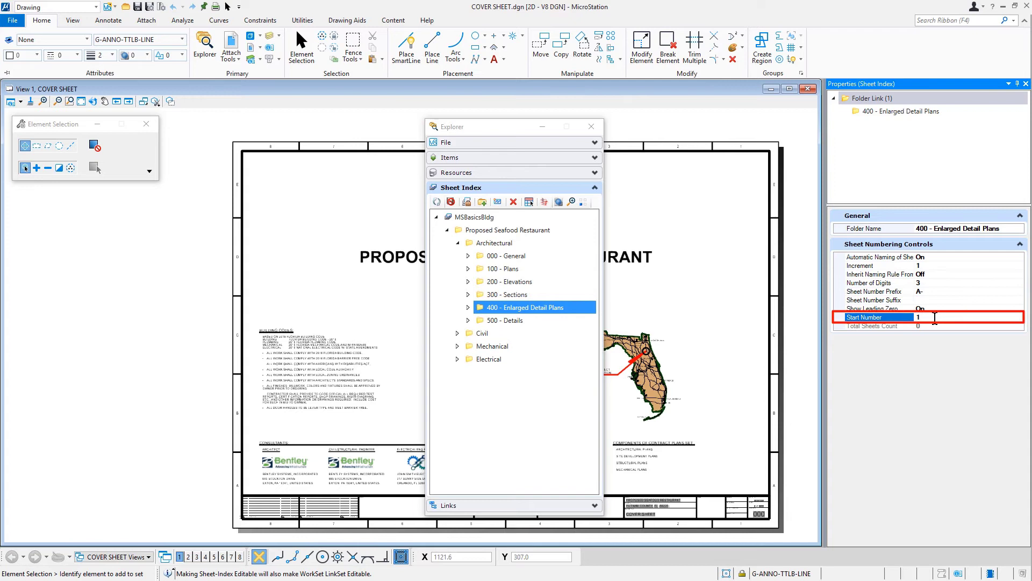
text(401)
key(Tab)
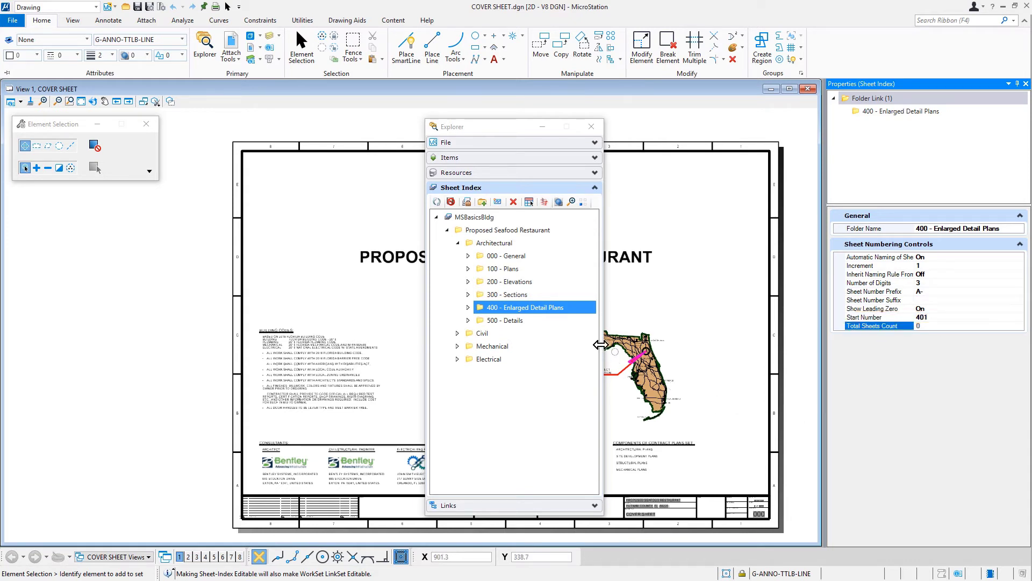
Set the 500 - Details folder's sheet number prefix to "A-" and its start number to 501, and collapse the folder properties
click(539, 320)
click(944, 290)
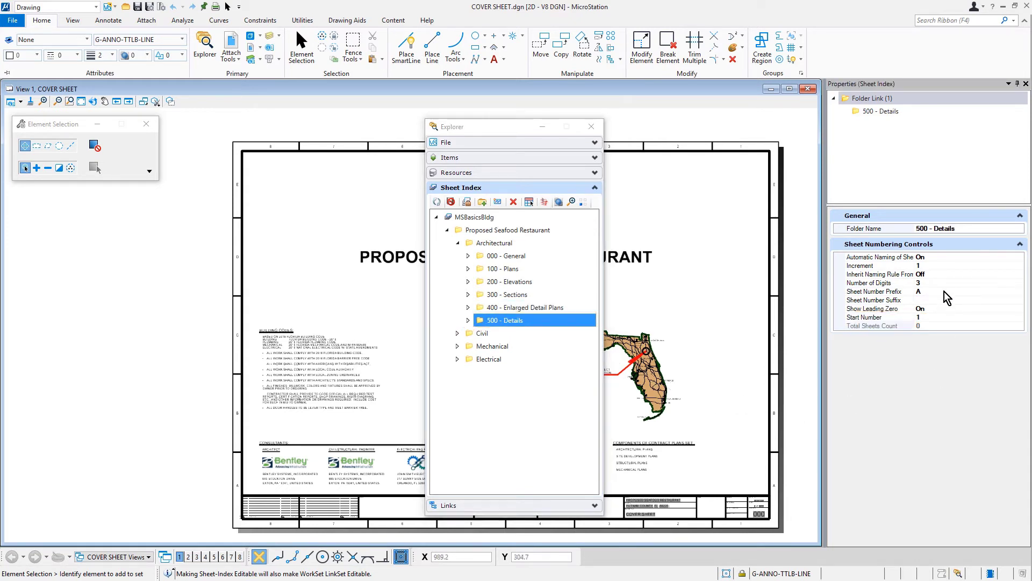
text(-)
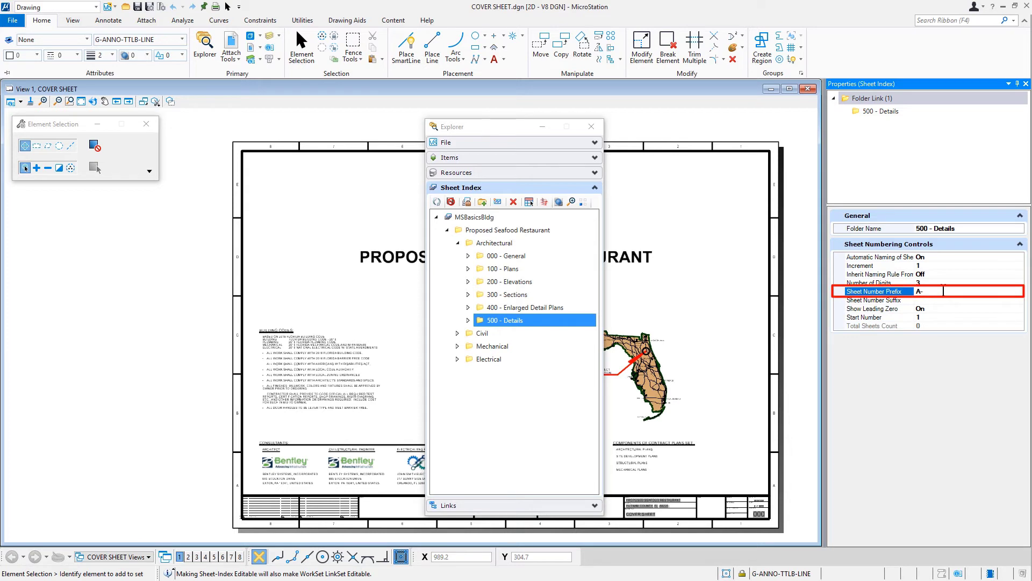
click(944, 317)
text(50)
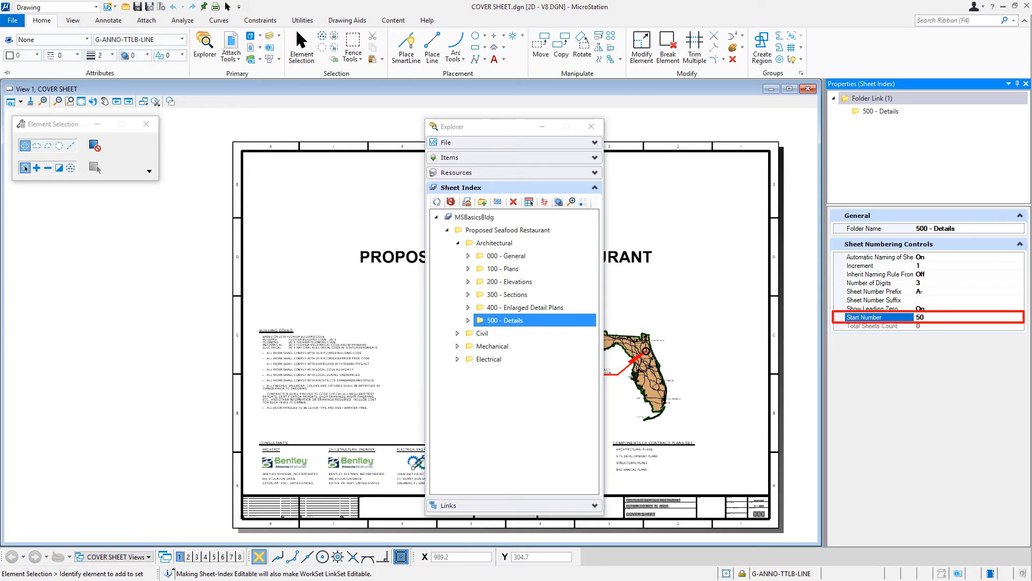
text(1)
key(Tab)
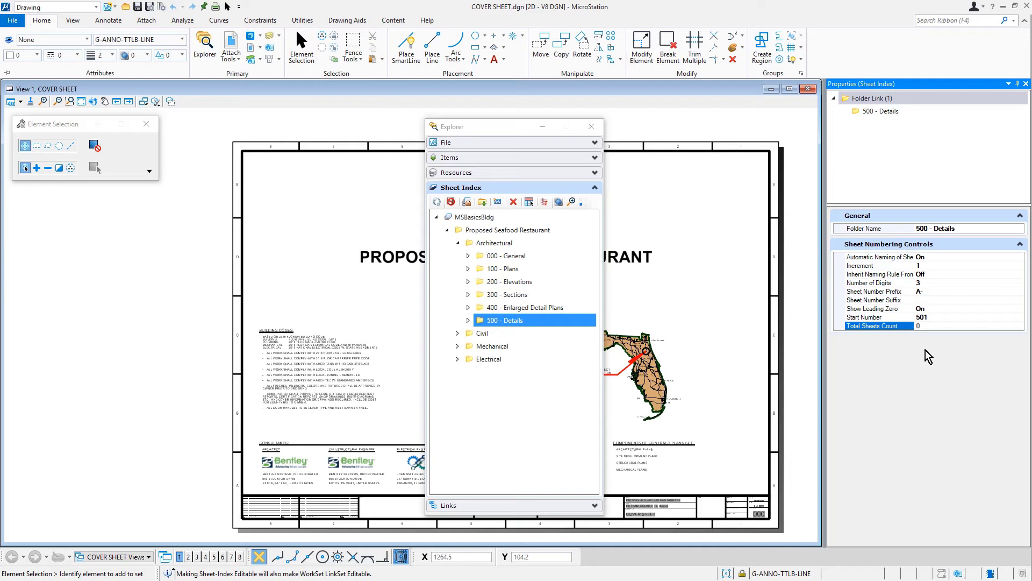
click(1016, 84)
Add the COVER SHEET model from COVER SHEET.dgn to the 000 - General folder of the sheet index
click(556, 260)
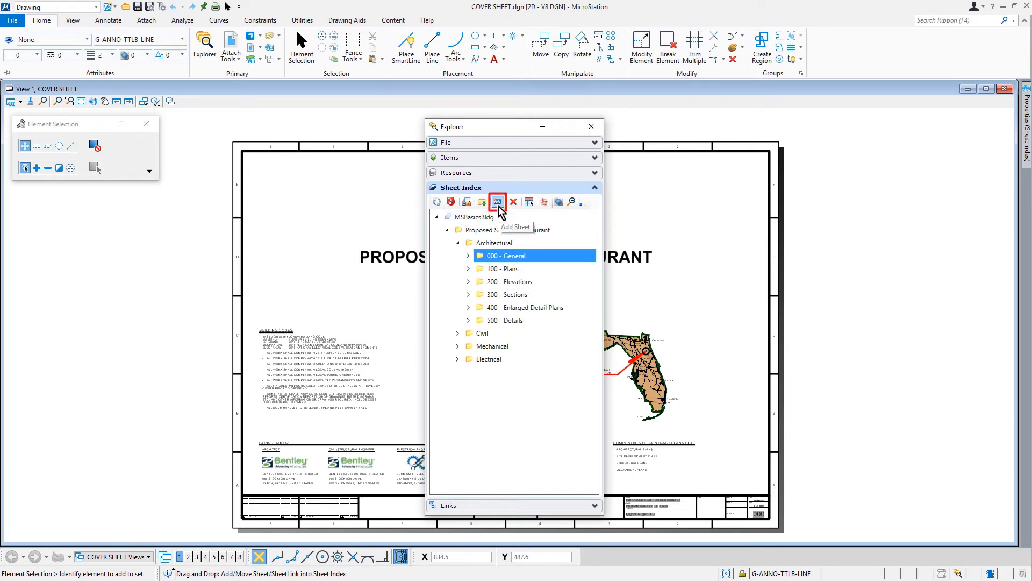
click(498, 203)
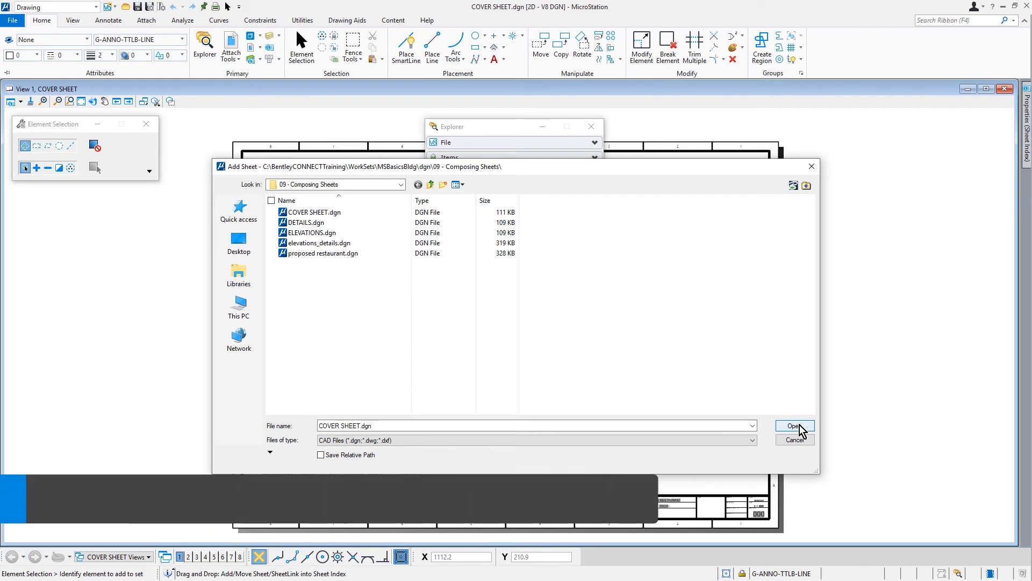
click(379, 212)
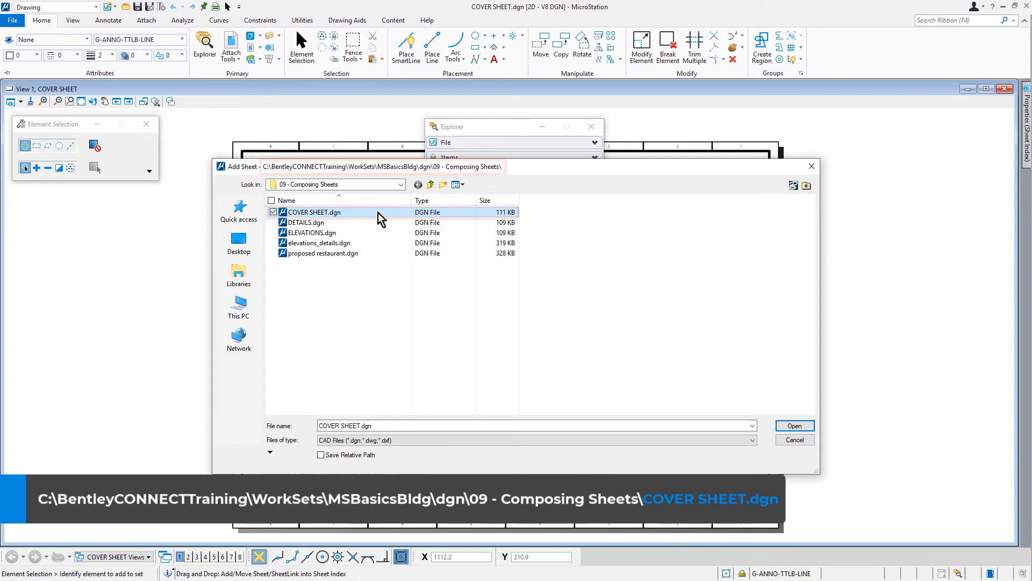
click(791, 426)
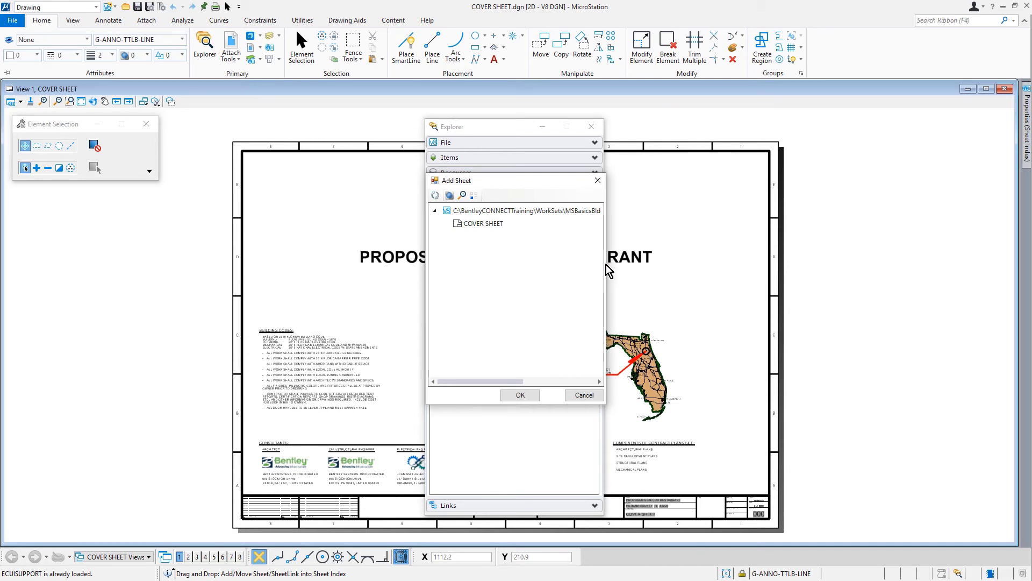
drag(605, 271, 788, 256)
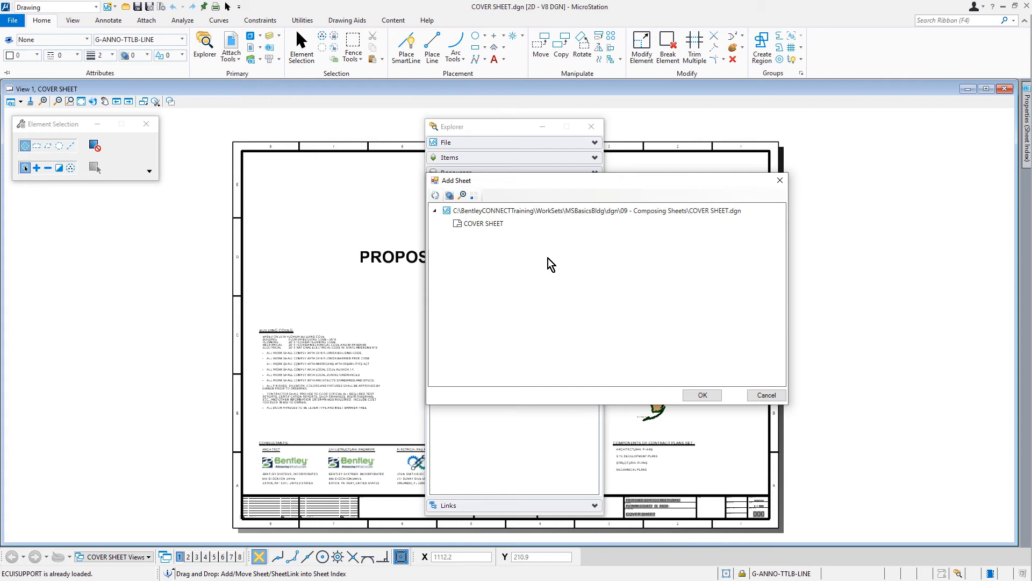
click(527, 224)
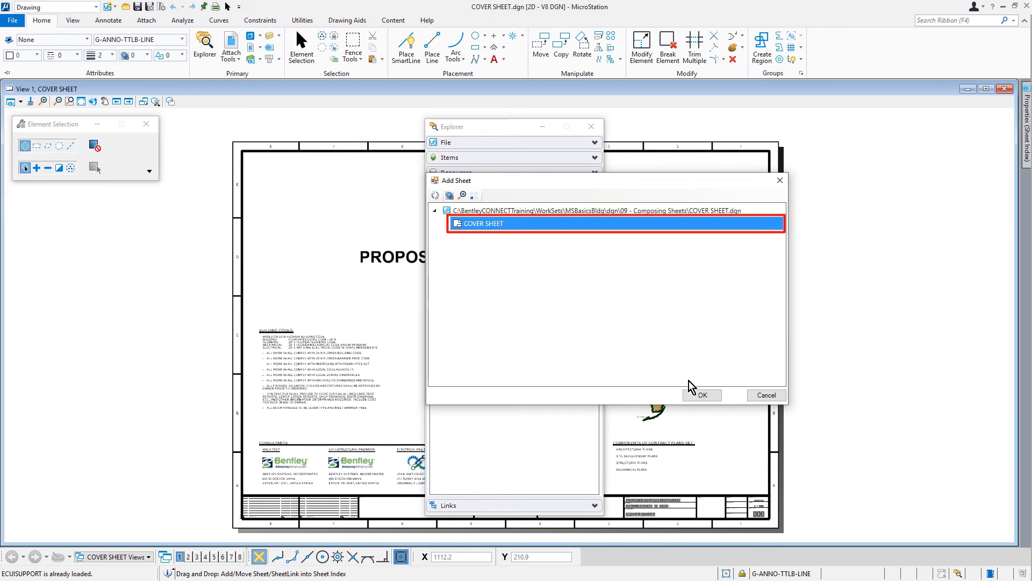
click(700, 395)
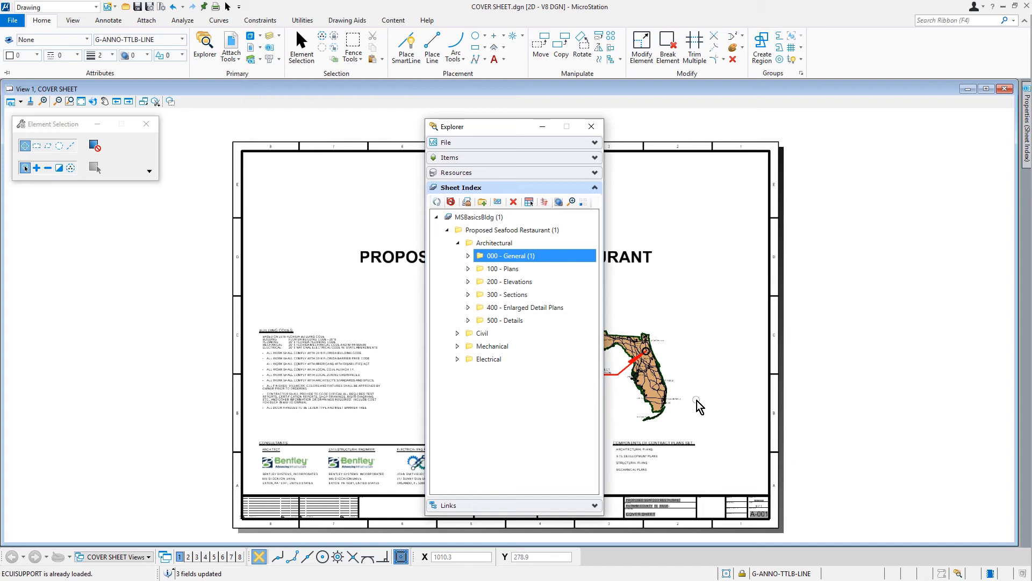
Move the Explorer clear of the drawing sheet and add the ELEVATIONS model from ELEVATIONS.dgn to the 200 - Elevations folder
mouse_move(505, 132)
mouse_down()
mouse_move(661, 183)
mouse_move(858, 164)
mouse_move(881, 139)
mouse_up()
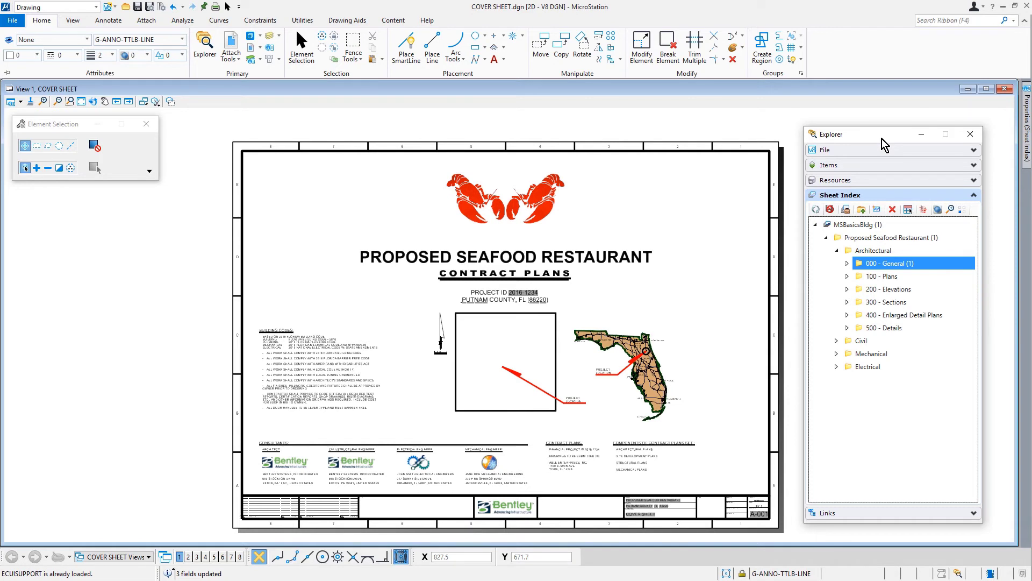
click(919, 290)
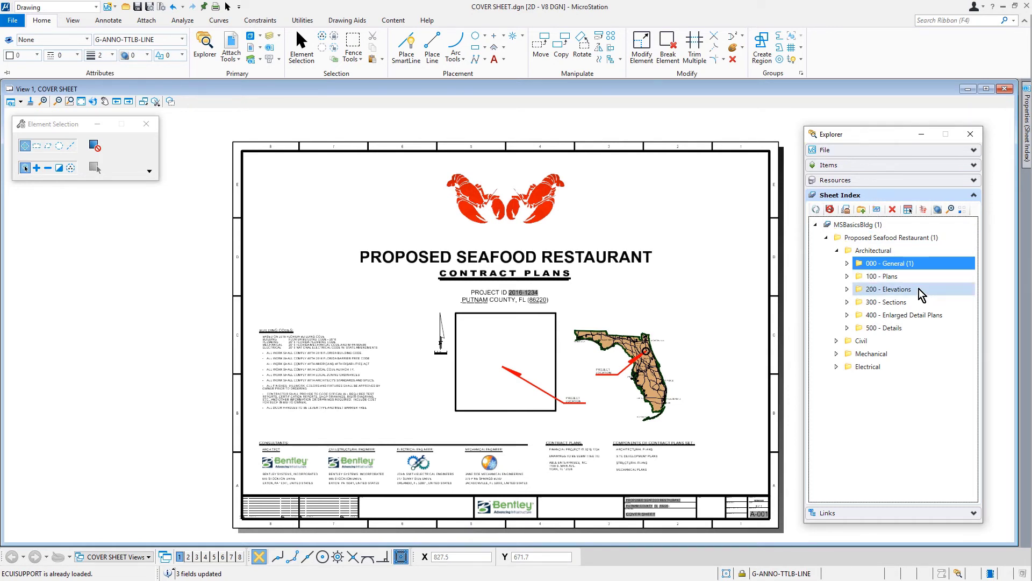
click(877, 209)
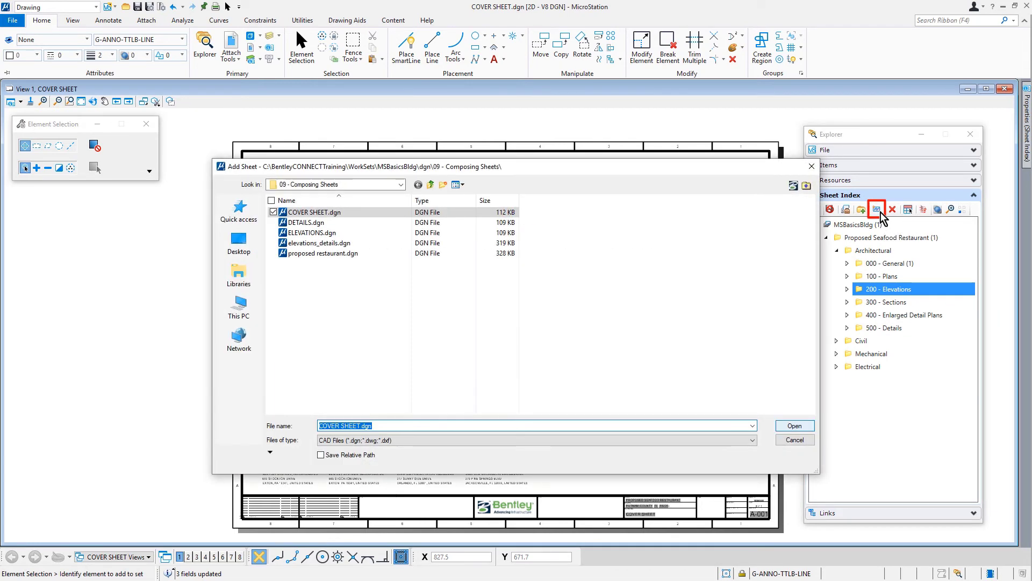
click(363, 234)
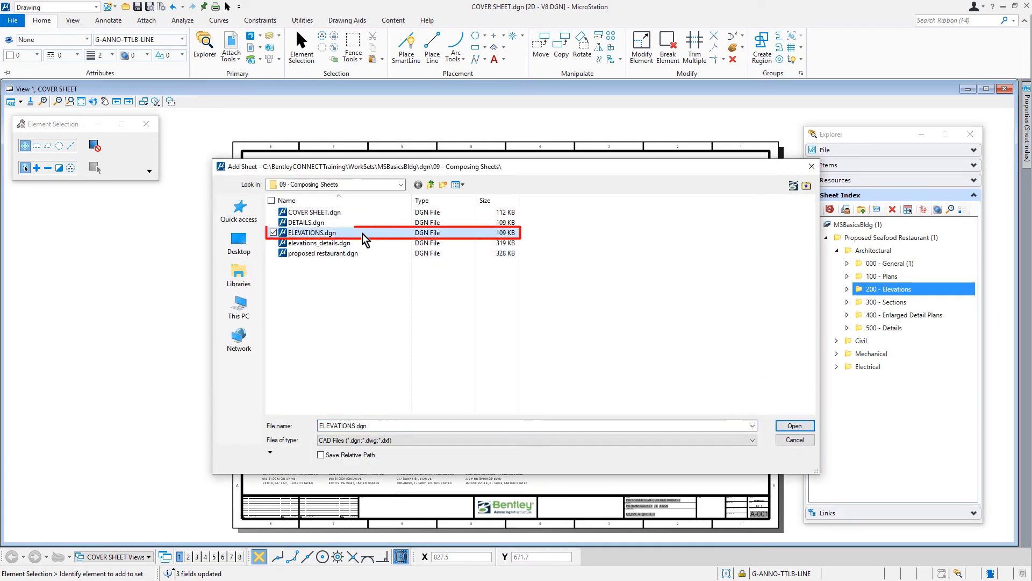
click(793, 426)
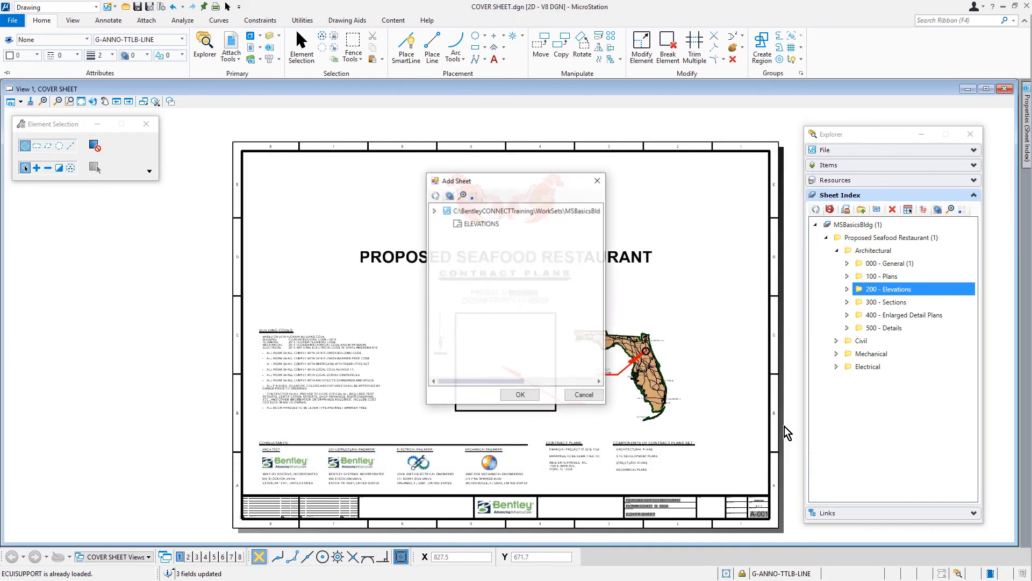
click(511, 224)
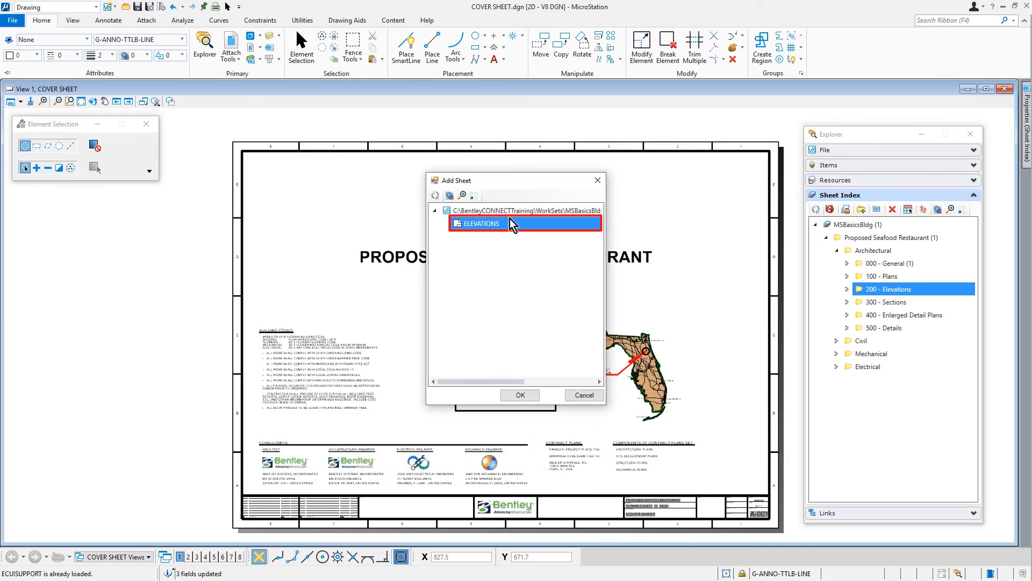
click(536, 397)
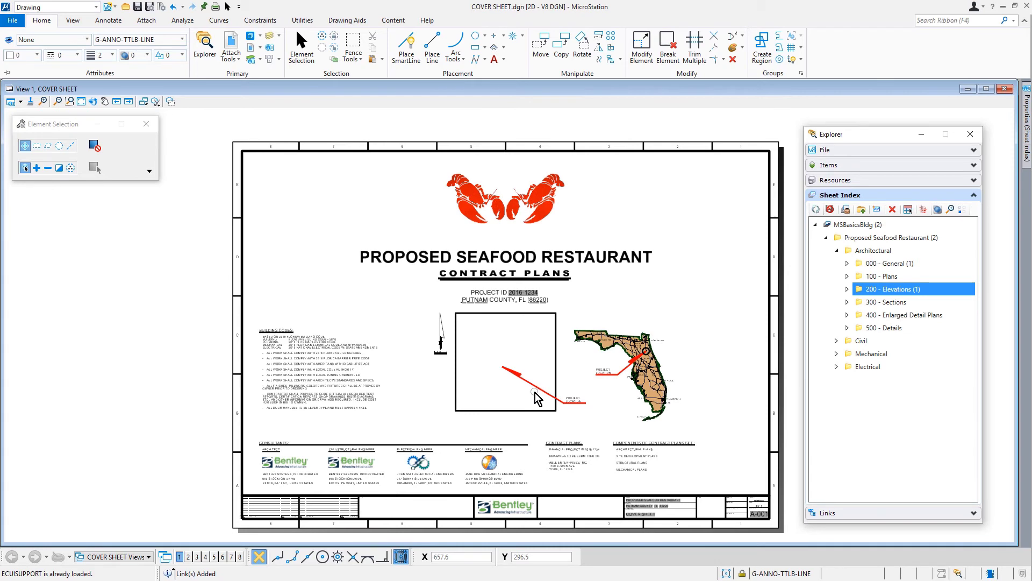
Add the DETAILS model from DETAILS.dgn to the 500 - Details folder of the sheet index
click(907, 330)
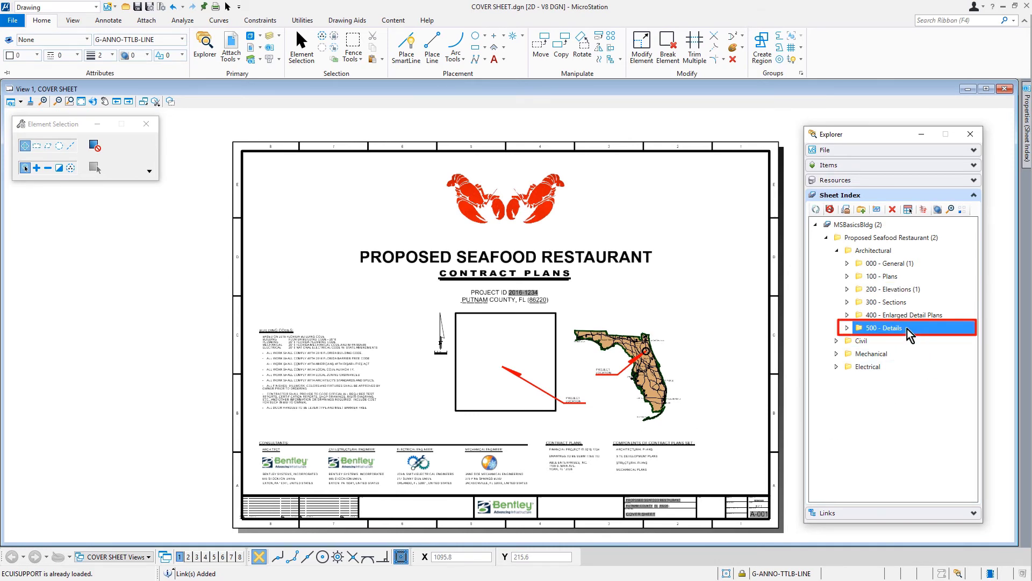
click(878, 211)
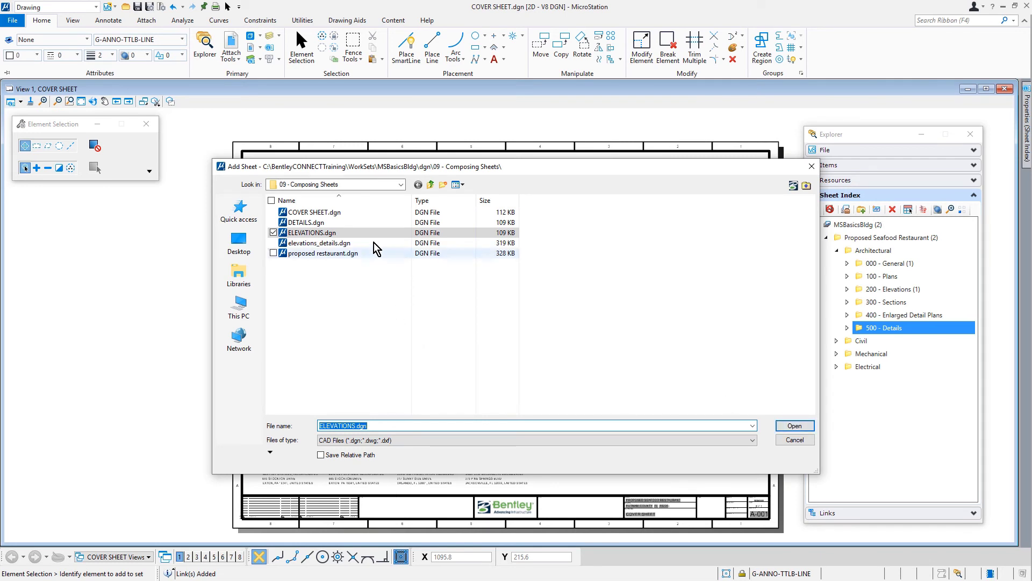
click(306, 222)
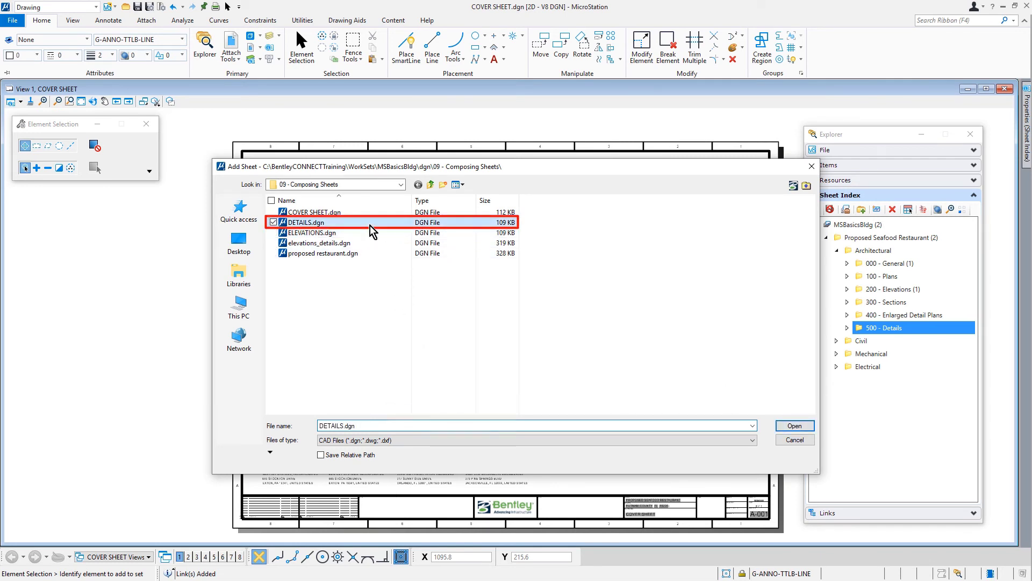
click(790, 426)
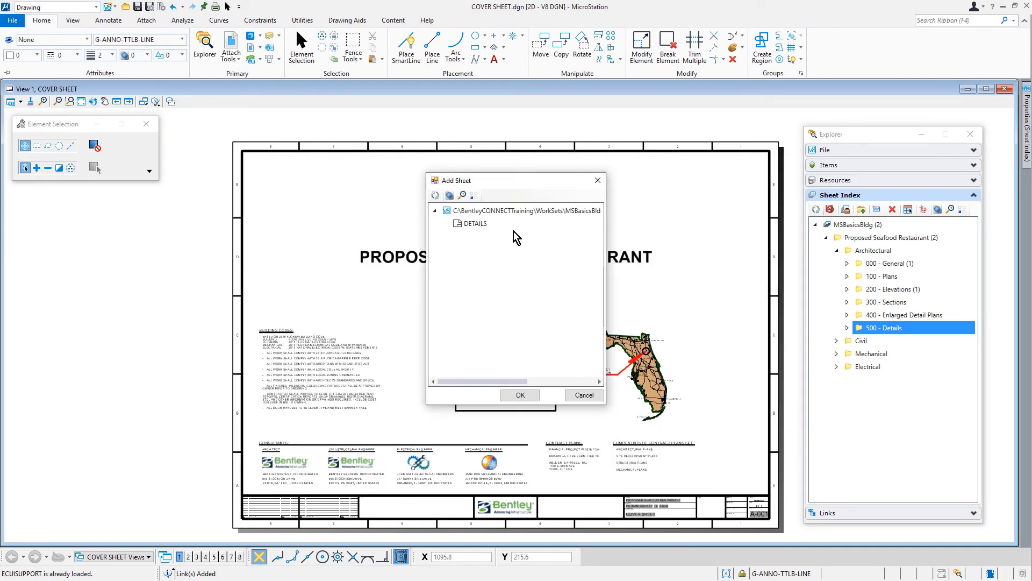
click(507, 224)
click(534, 396)
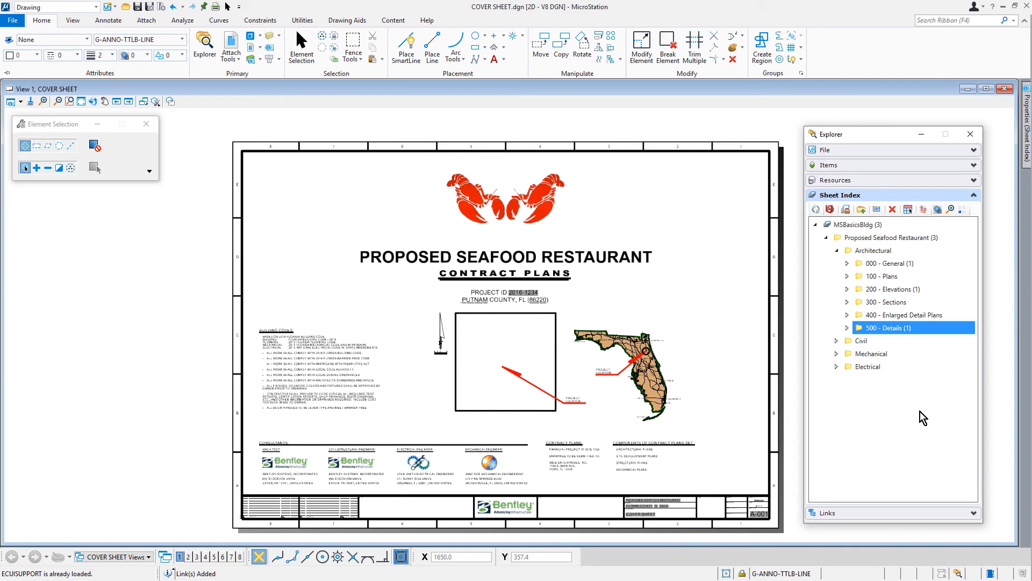
Open the DETAILS sheet from the 500 - Details folder and expand the sheet index down to the Architectural subfolders
click(847, 328)
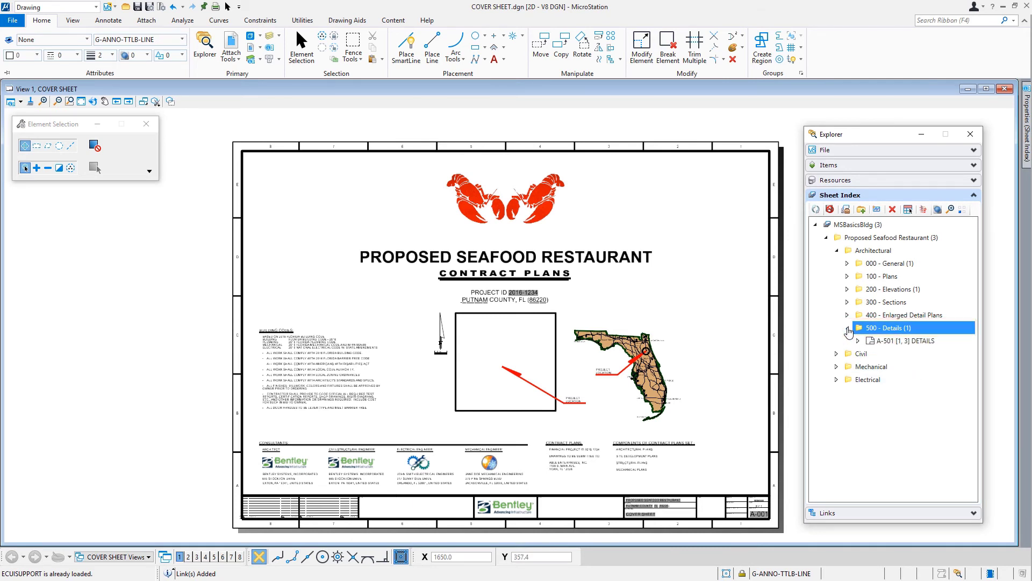
click(944, 342)
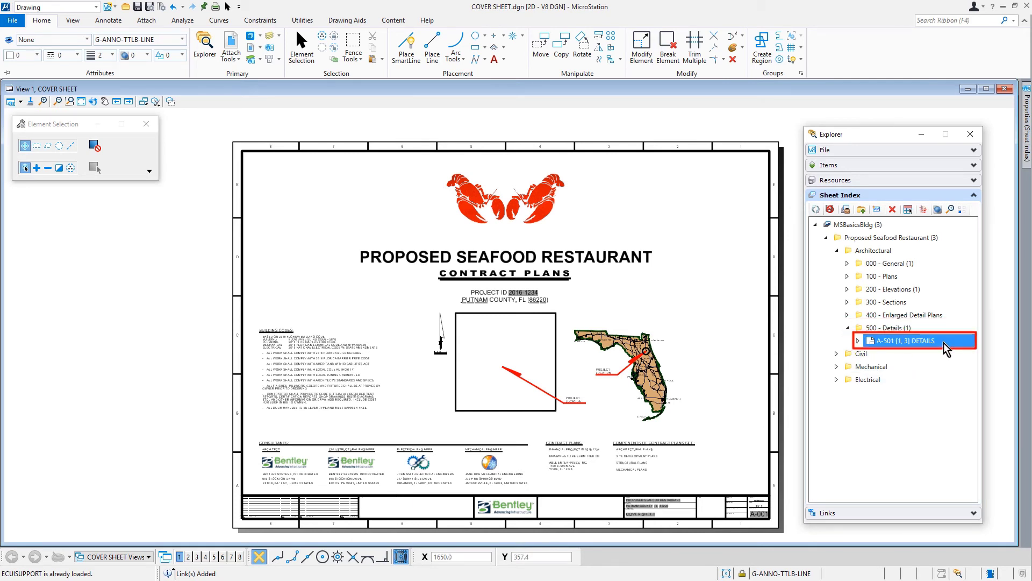
double_click(914, 340)
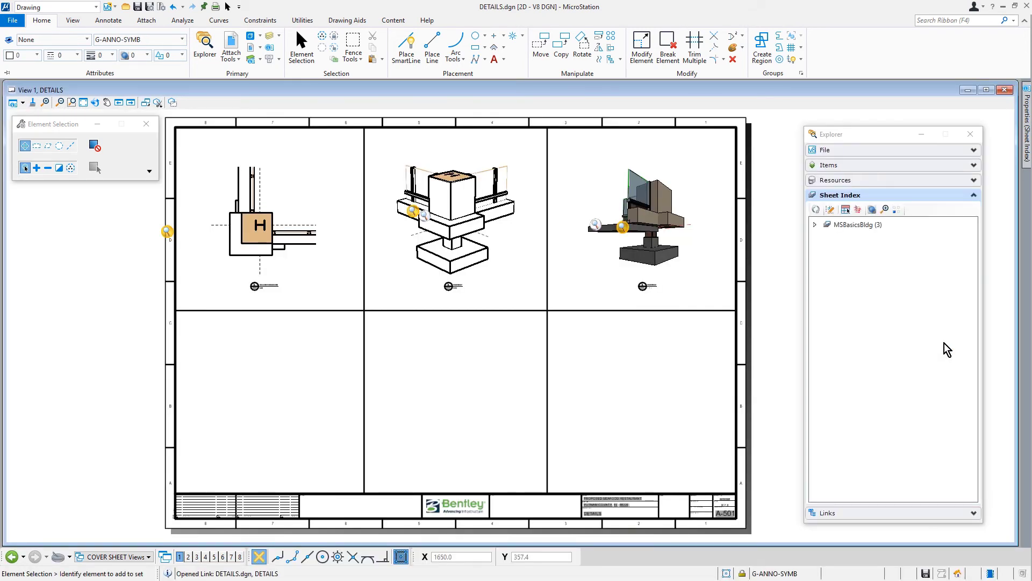
click(814, 224)
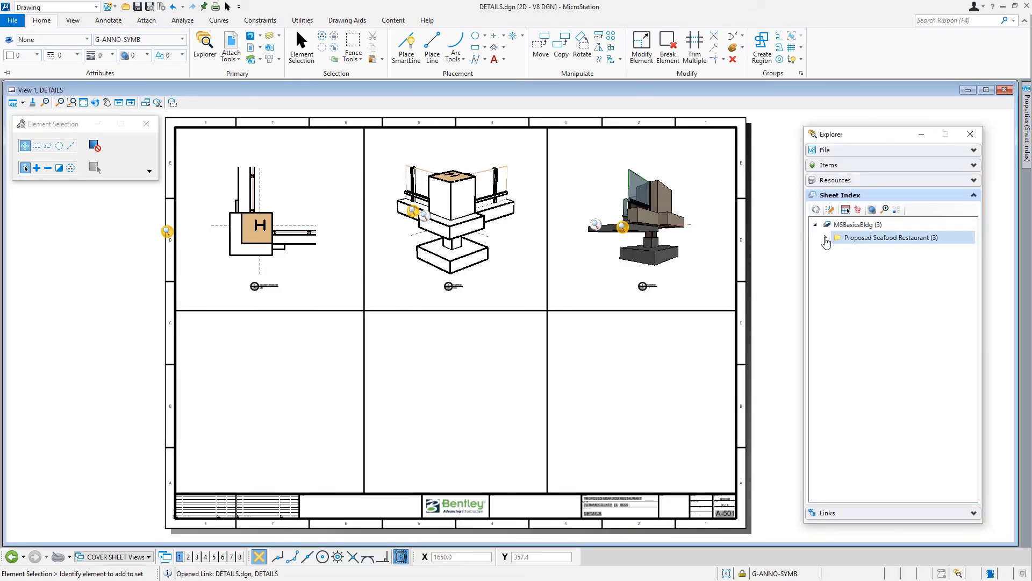
click(826, 238)
click(836, 250)
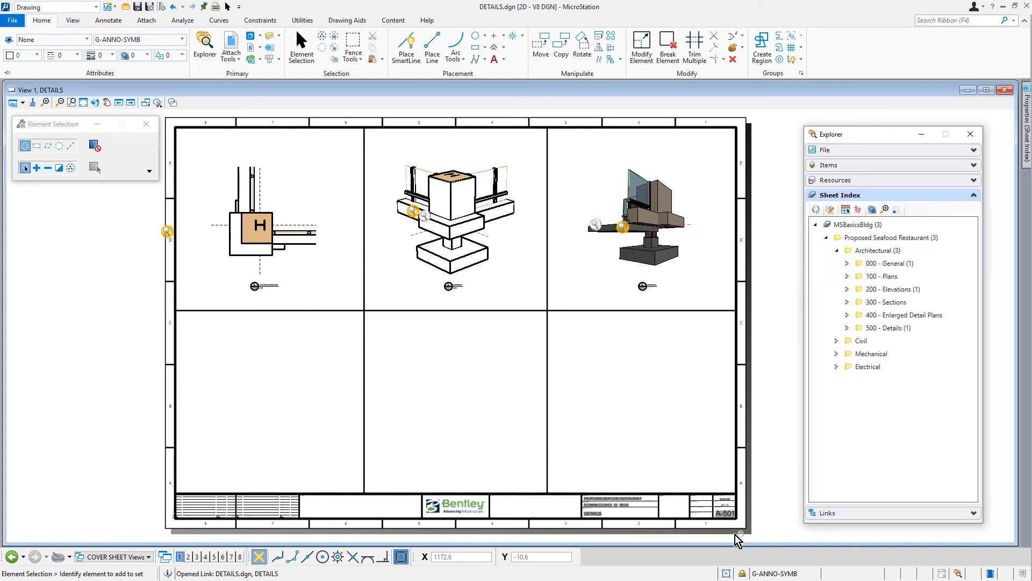
Examine the drawing number in the DETAILS title block and the sheet reference in the column enclosure callout, then fit the whole sheet
scroll(737, 538, up, 1)
scroll(738, 541, up, 3)
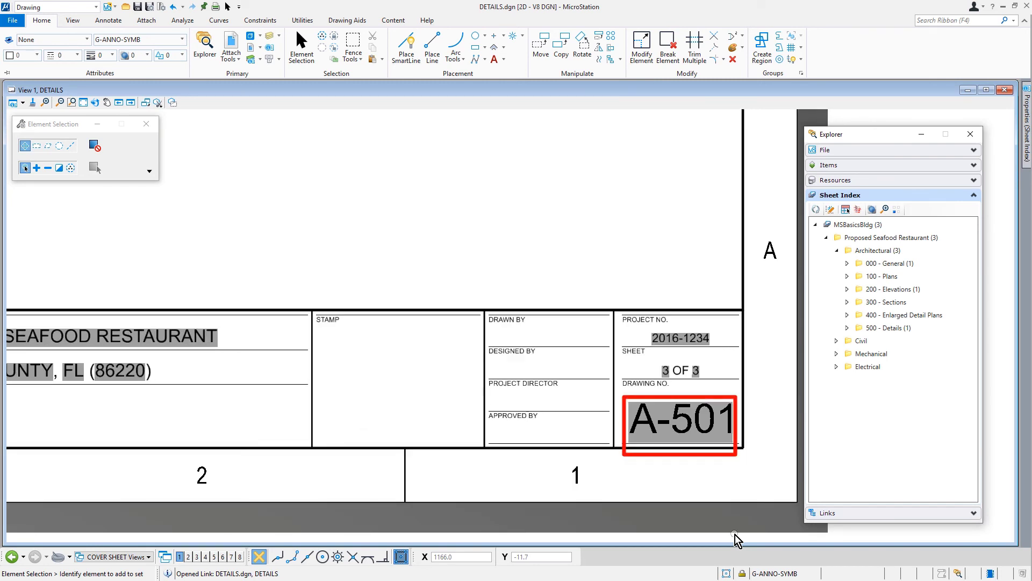
scroll(738, 540, down, 3)
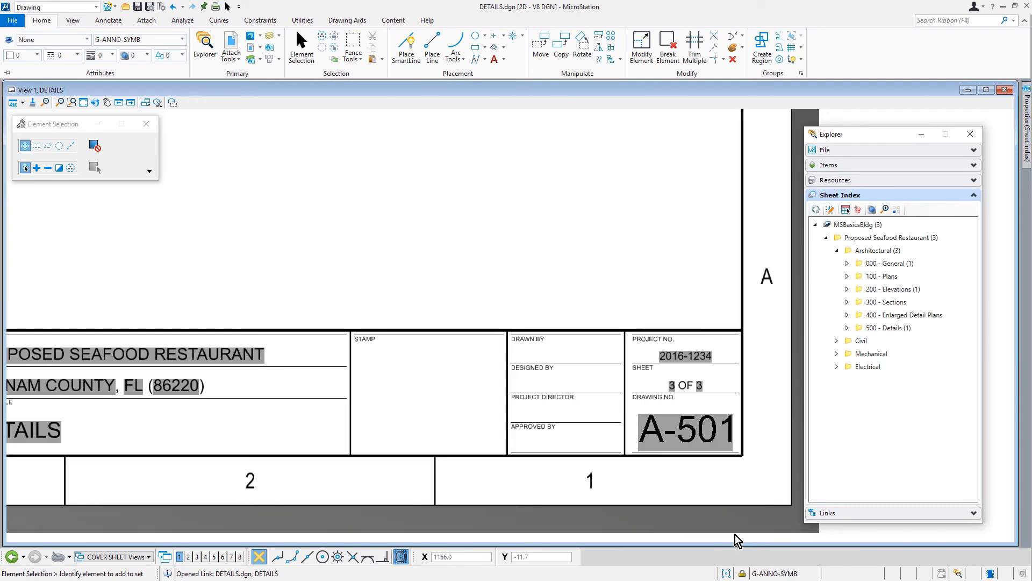
scroll(737, 541, down, 3)
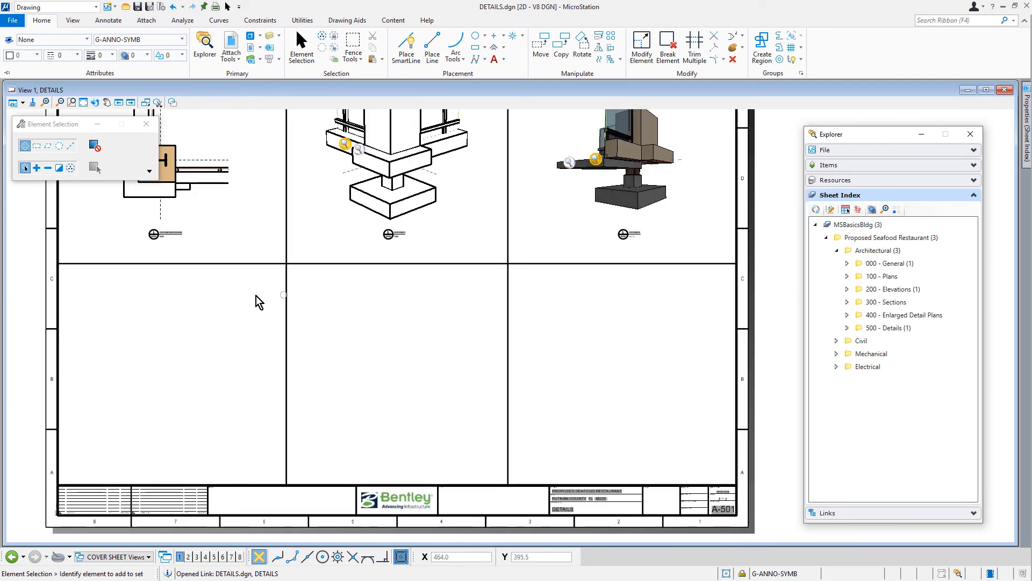
scroll(75, 211, up, 5)
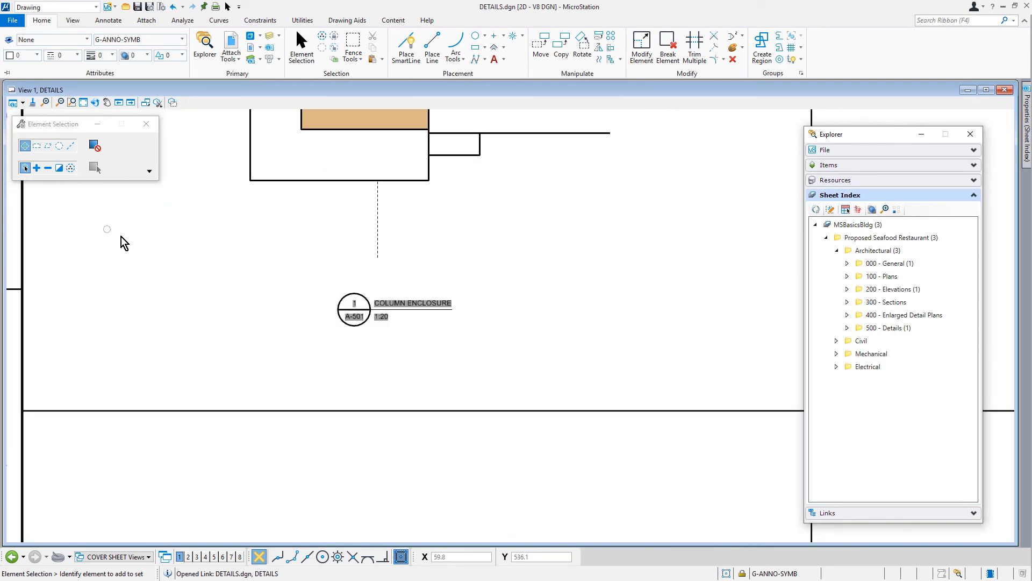
scroll(422, 316, up, 3)
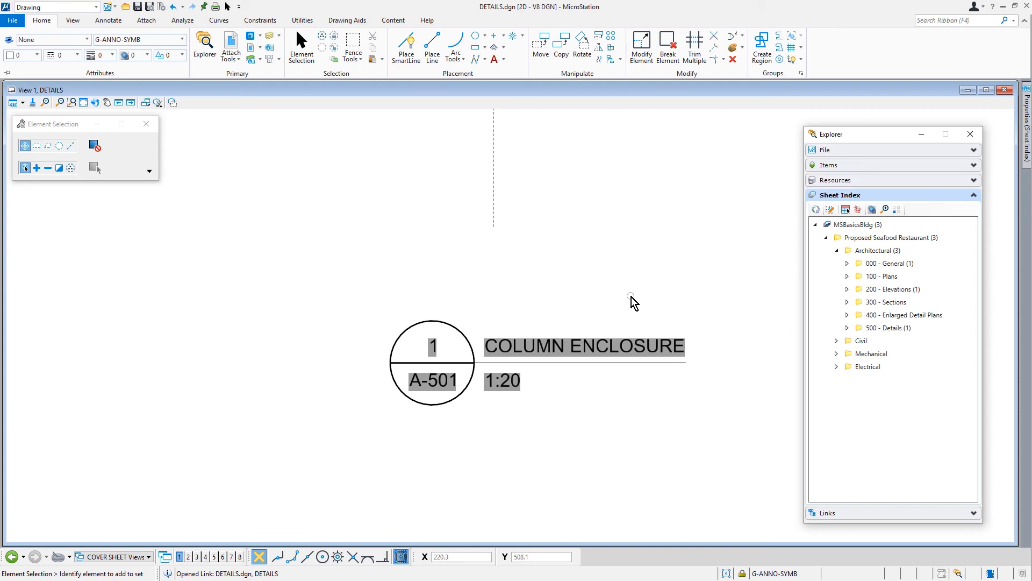
key(ctrl+shift+f)
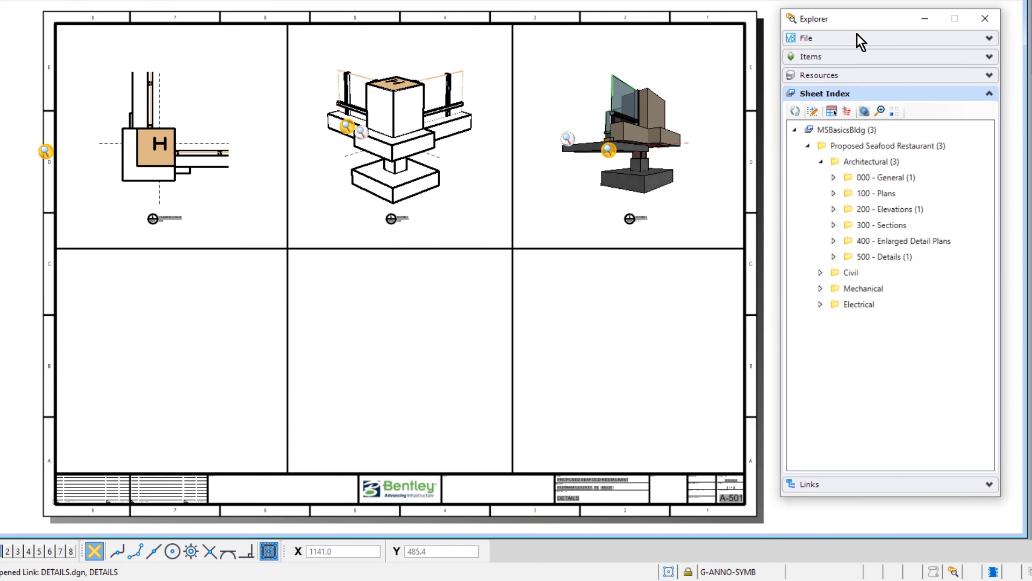
Expand the 000 - General, 200 - Elevations and 500 - Details folders to review the numbering of their sheets
click(834, 178)
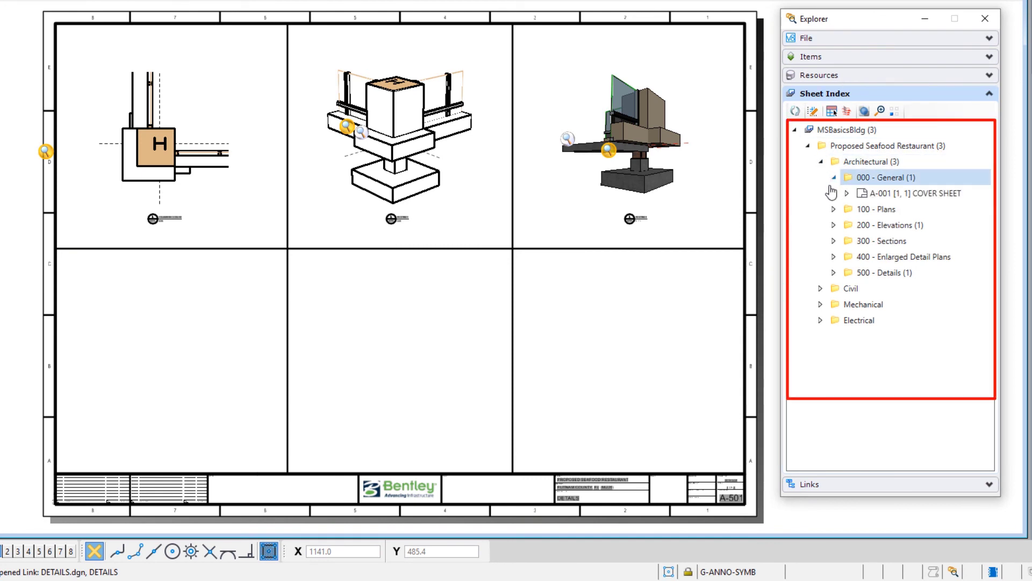
click(834, 225)
click(834, 288)
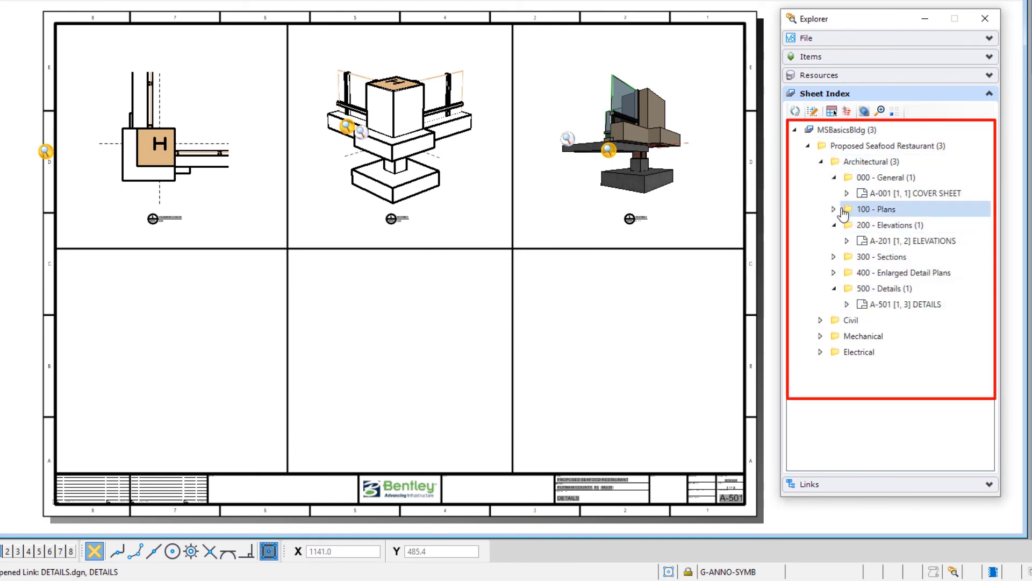
click(924, 149)
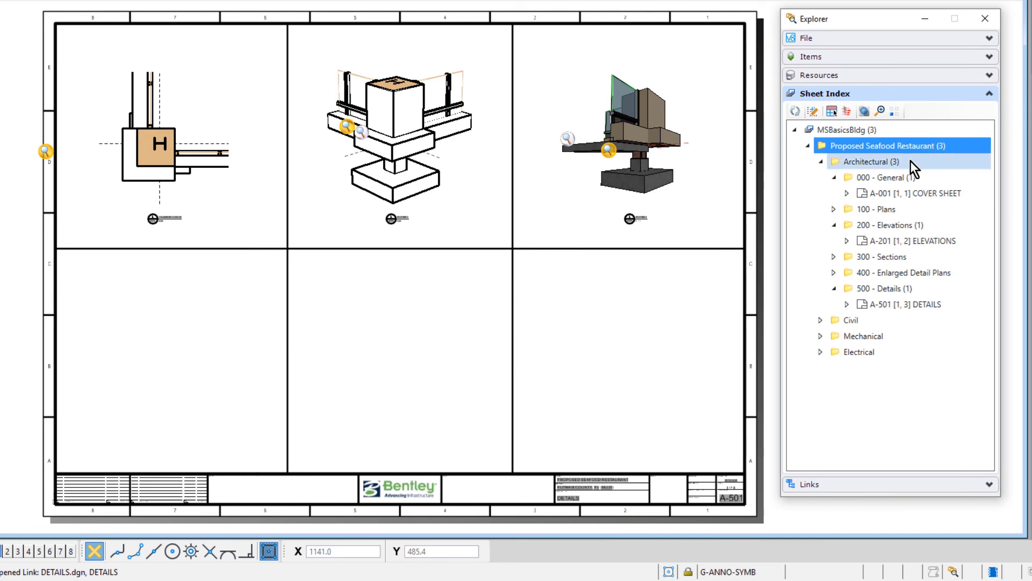
click(924, 178)
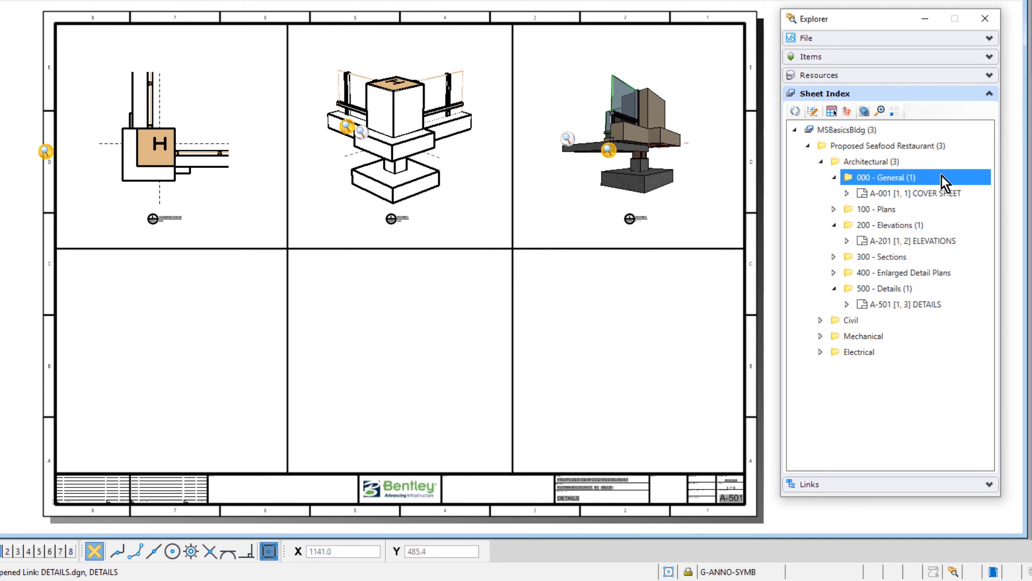
Open the COVER SHEET from the 000 - General folder, expand the sheet index to the Architectural subfolders, and dock the Explorer collapsed
click(967, 192)
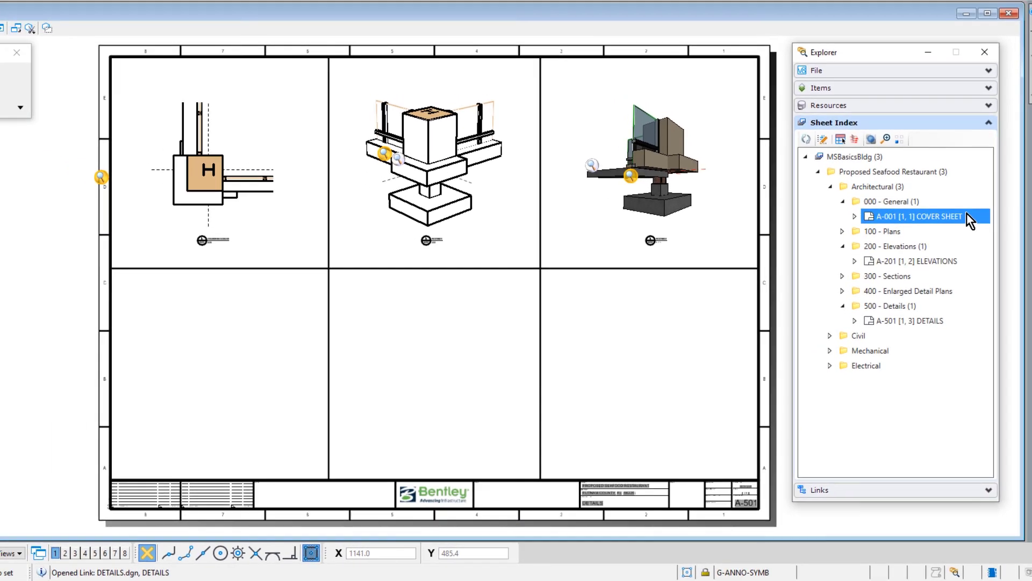
double_click(966, 193)
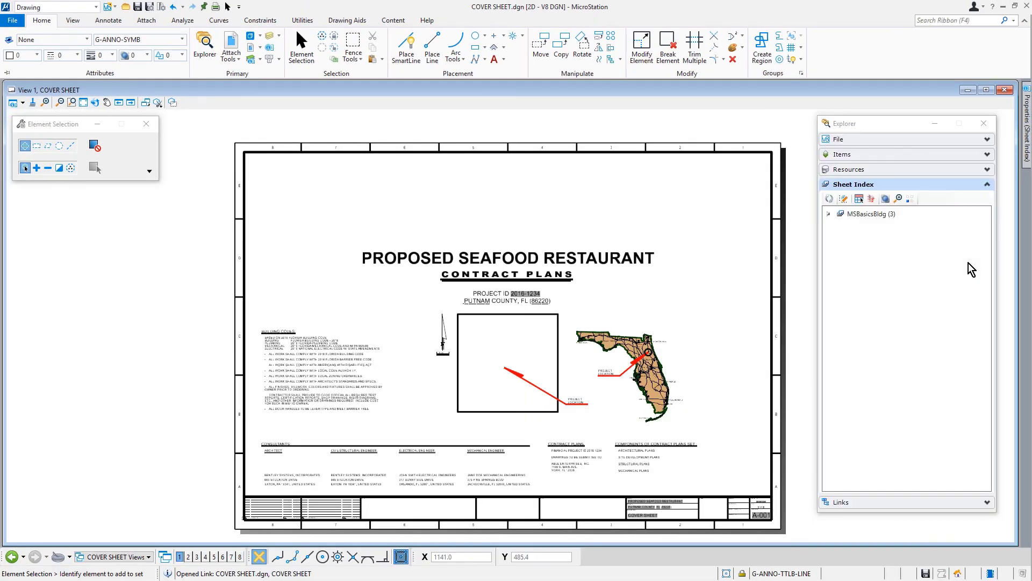
click(828, 213)
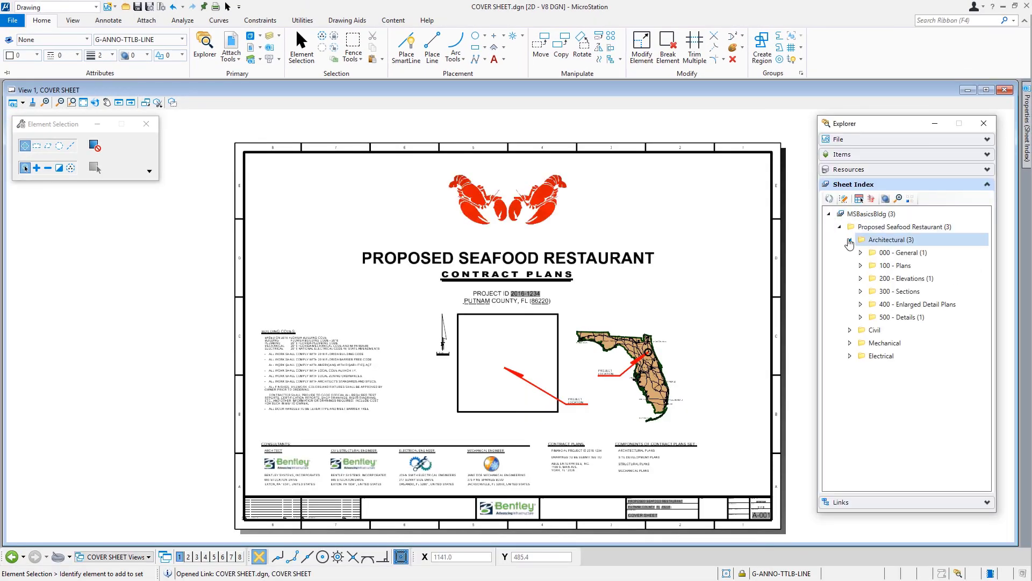
click(933, 237)
click(1007, 83)
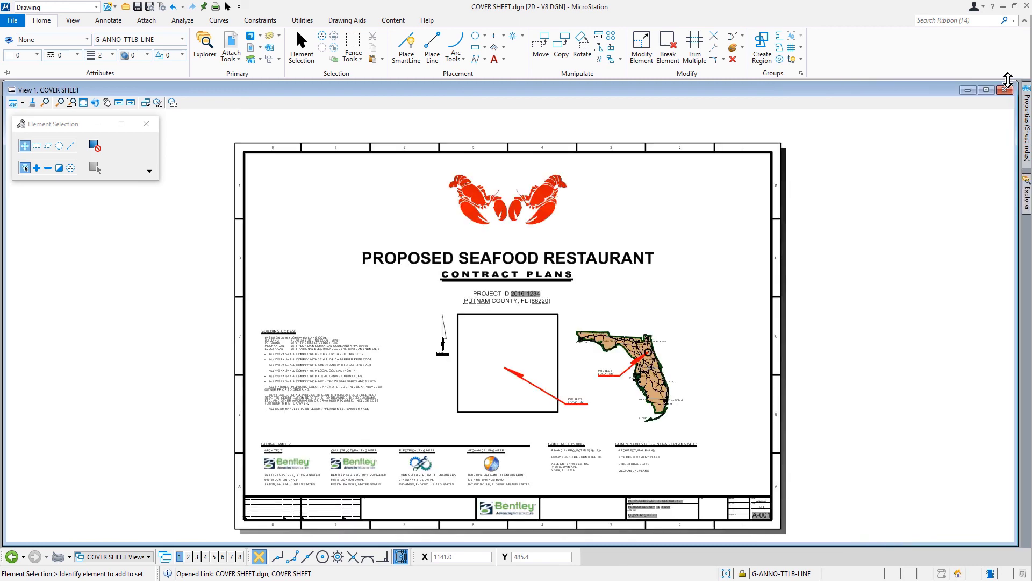